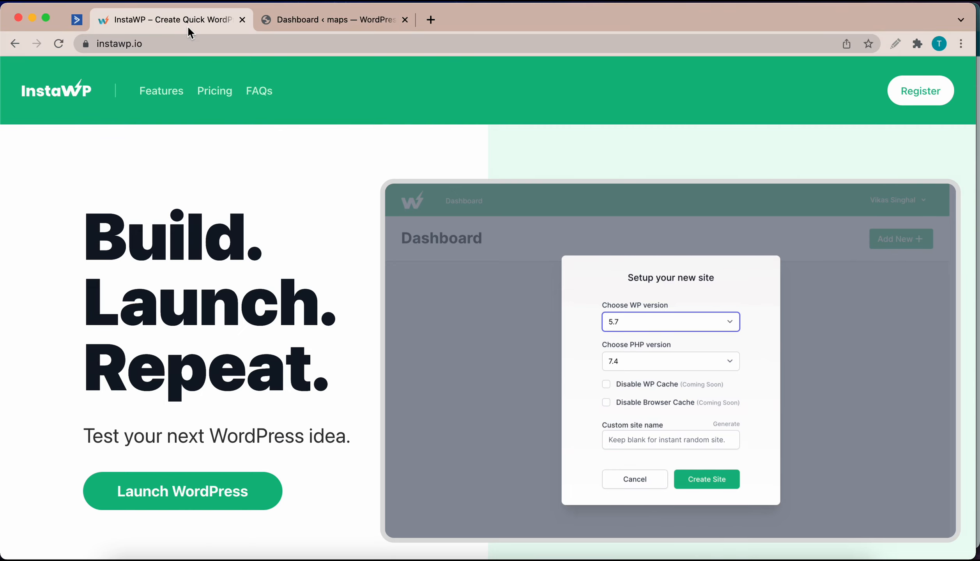
Search the new plugins in the maps site's WordPress admin for "header footer", and install and activate Elementor Header & Footer Builder
{"action": "scroll", "coordinate": [401, 345], "scroll_direction": "down", "scroll_amount": 15}
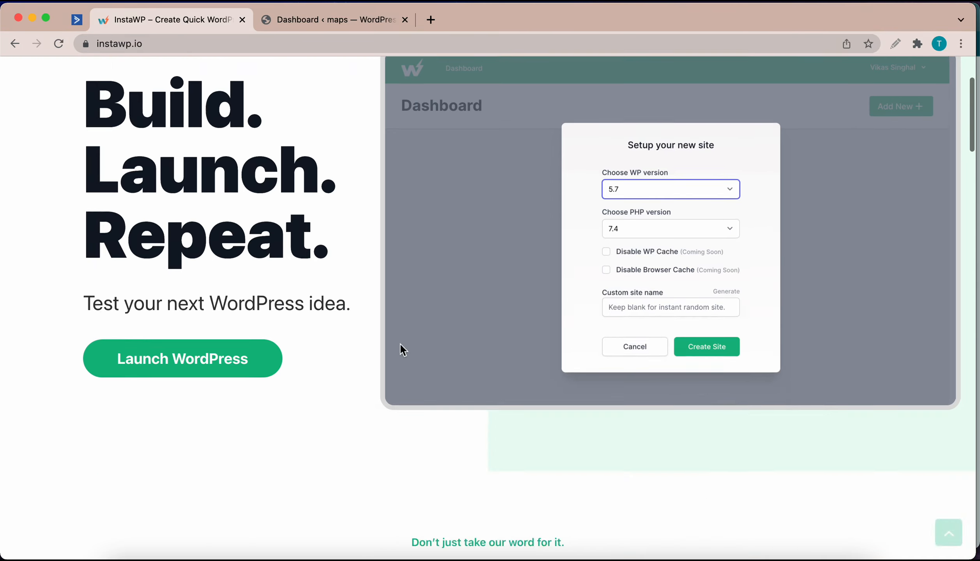
{"action": "left_click", "coordinate": [334, 20]}
{"action": "mouse_move", "coordinate": [39, 355]}
{"action": "left_click", "coordinate": [131, 378]}
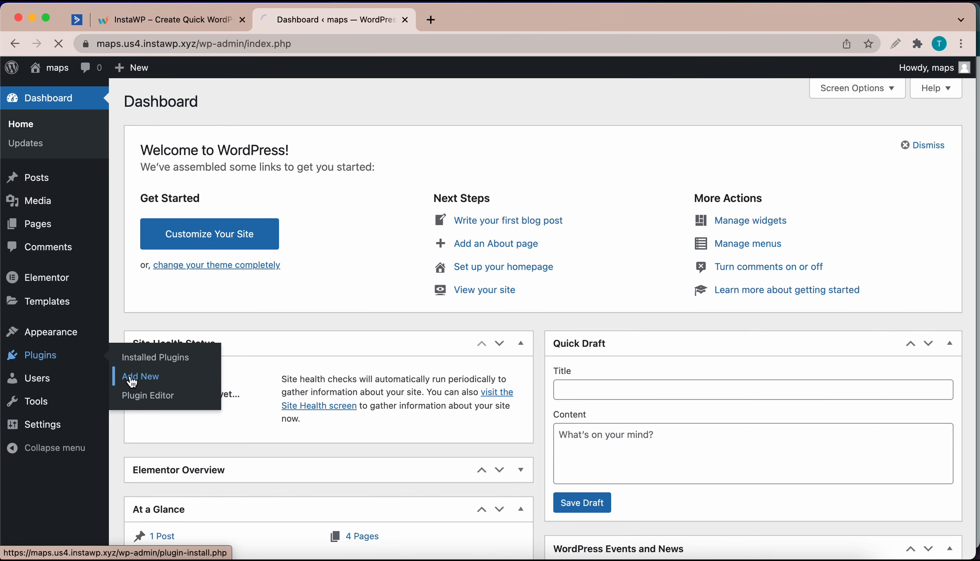
{"action": "left_click", "coordinate": [827, 139]}
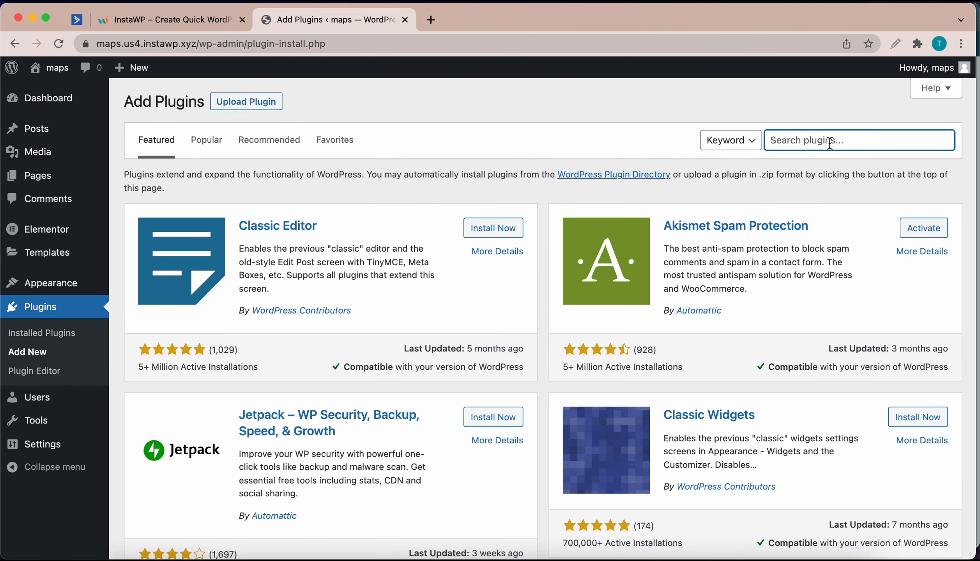
{"action": "type", "text": "header footer"}
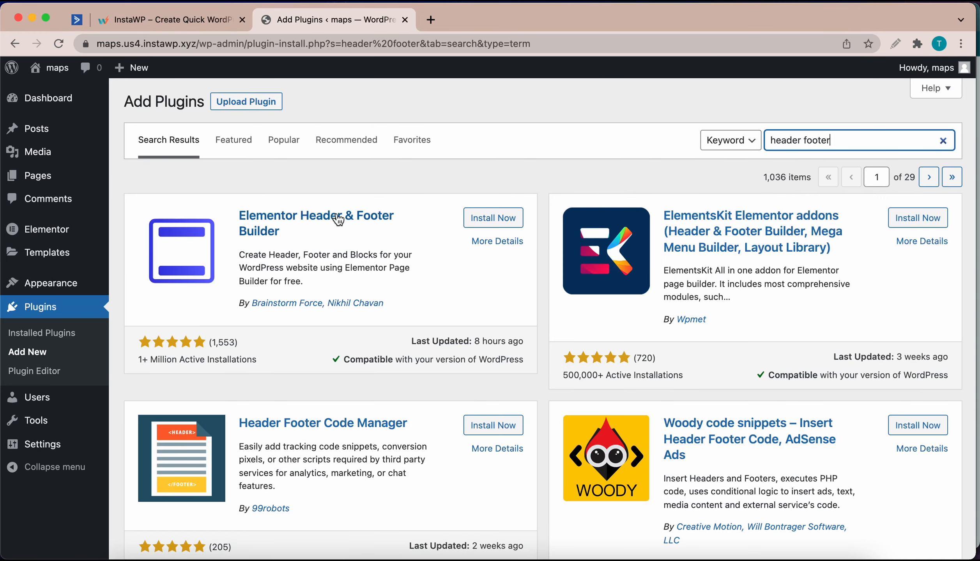
{"action": "left_click", "coordinate": [487, 221]}
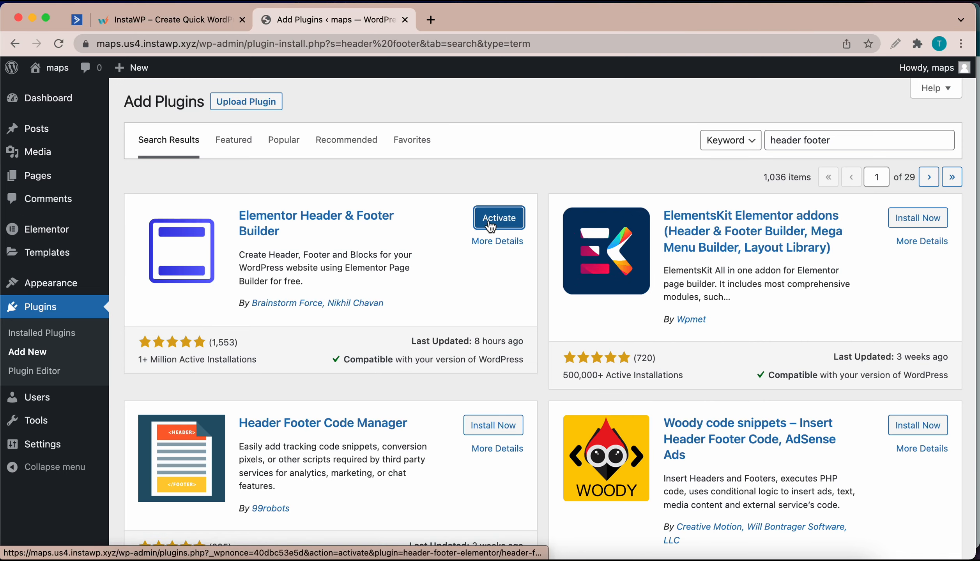
{"action": "left_click", "coordinate": [505, 224]}
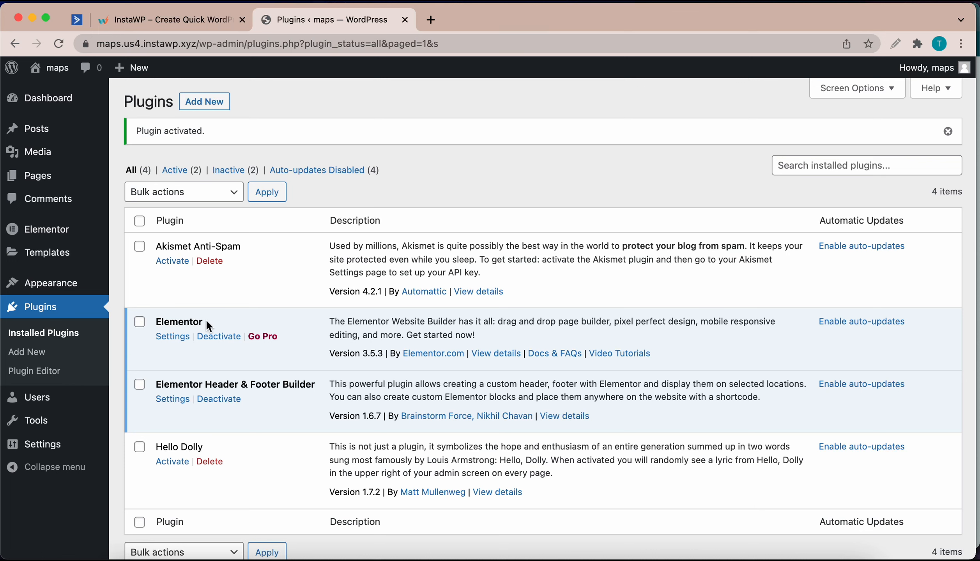
Start a new Elementor Header & Footer Builder template of type Footer and set it to display on Entire Website
{"action": "mouse_move", "coordinate": [64, 288]}
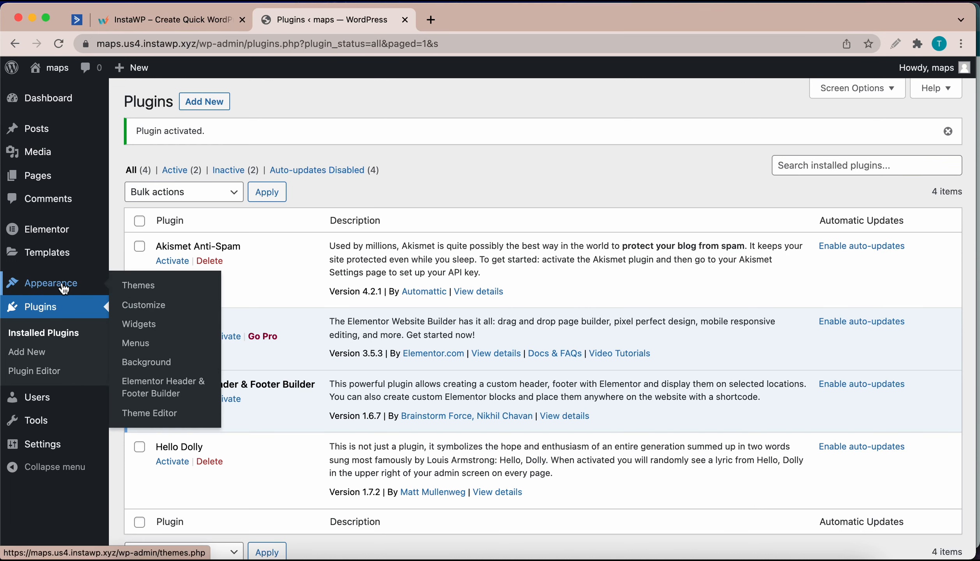
{"action": "left_click", "coordinate": [161, 386]}
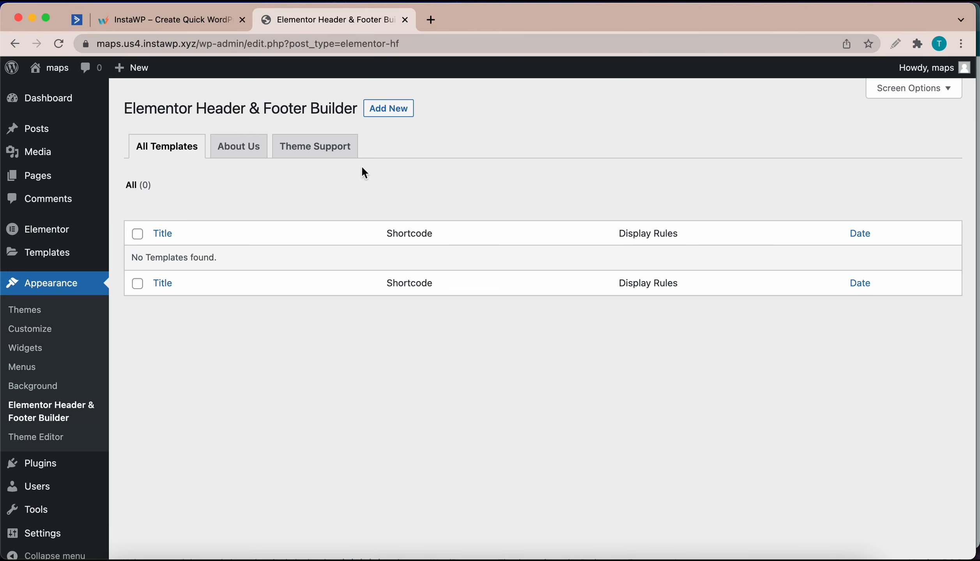
{"action": "left_click", "coordinate": [392, 117]}
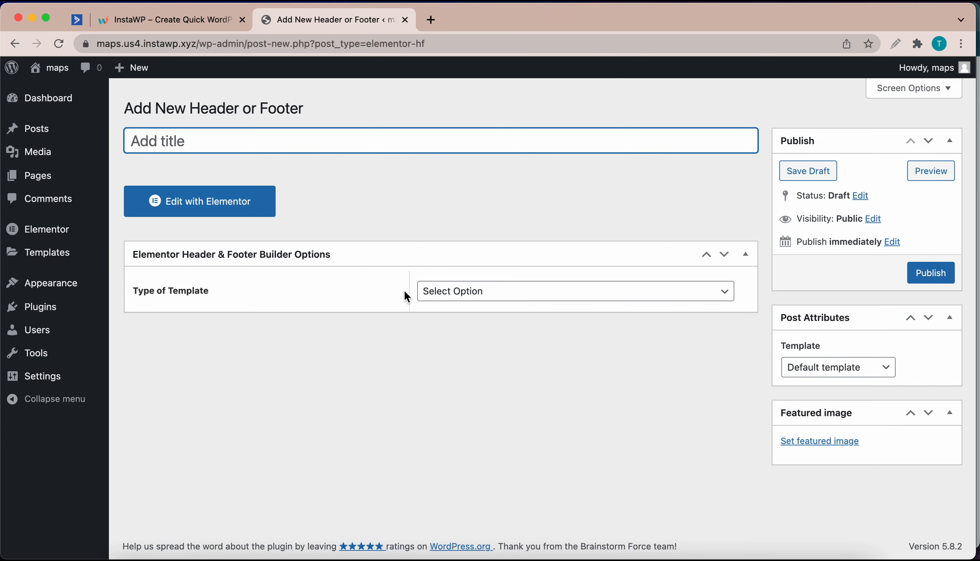
{"action": "left_click", "coordinate": [456, 292]}
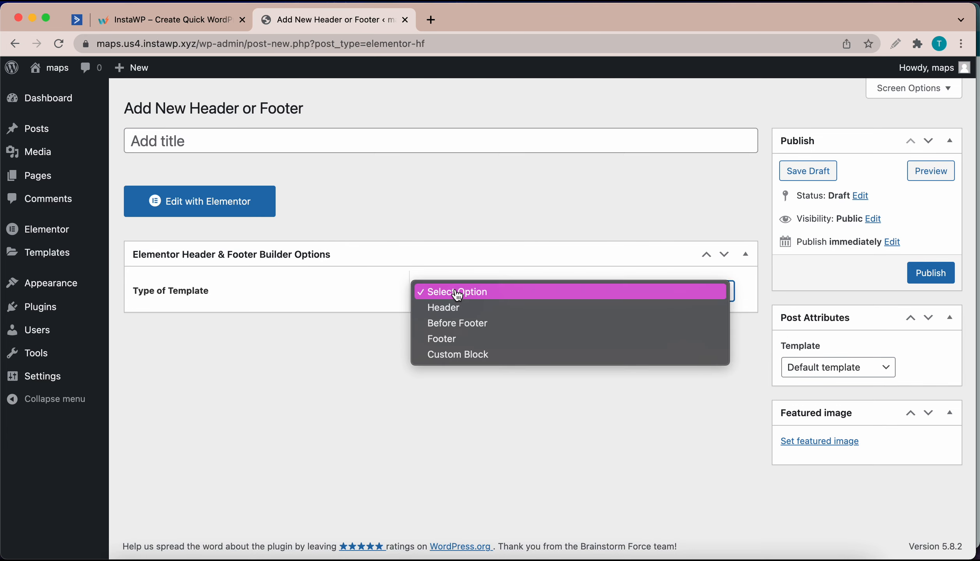
{"action": "left_click", "coordinate": [460, 339]}
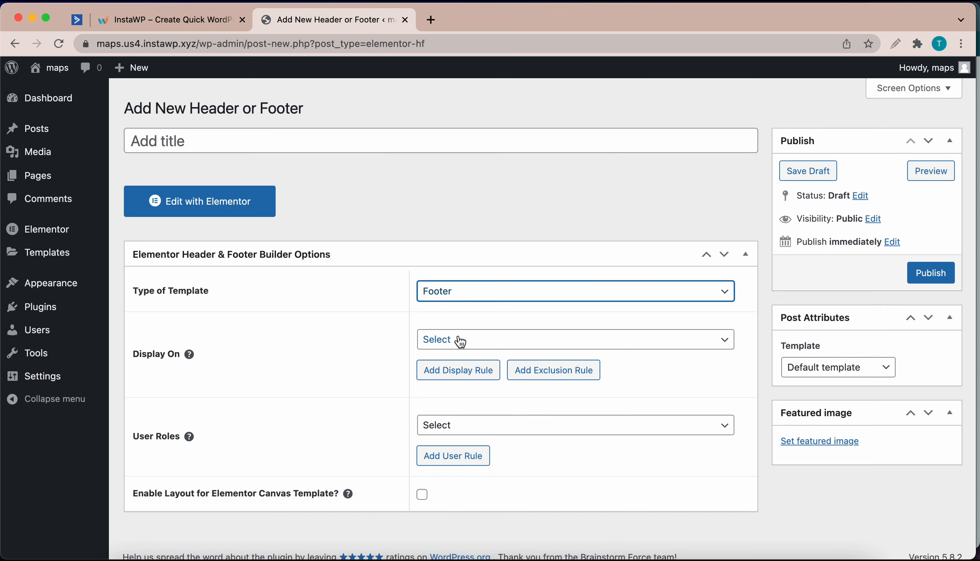
{"action": "left_click", "coordinate": [460, 341]}
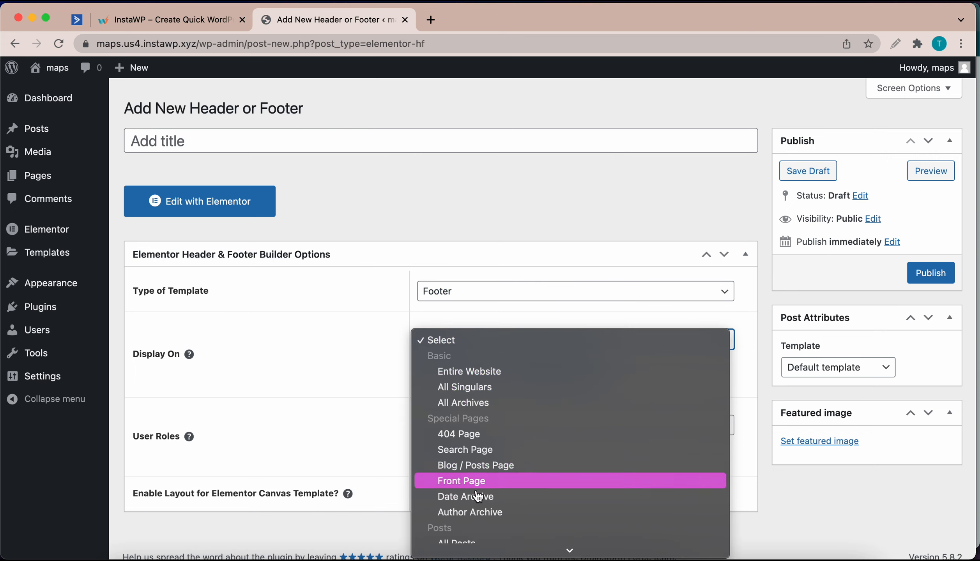
{"action": "left_click", "coordinate": [470, 372]}
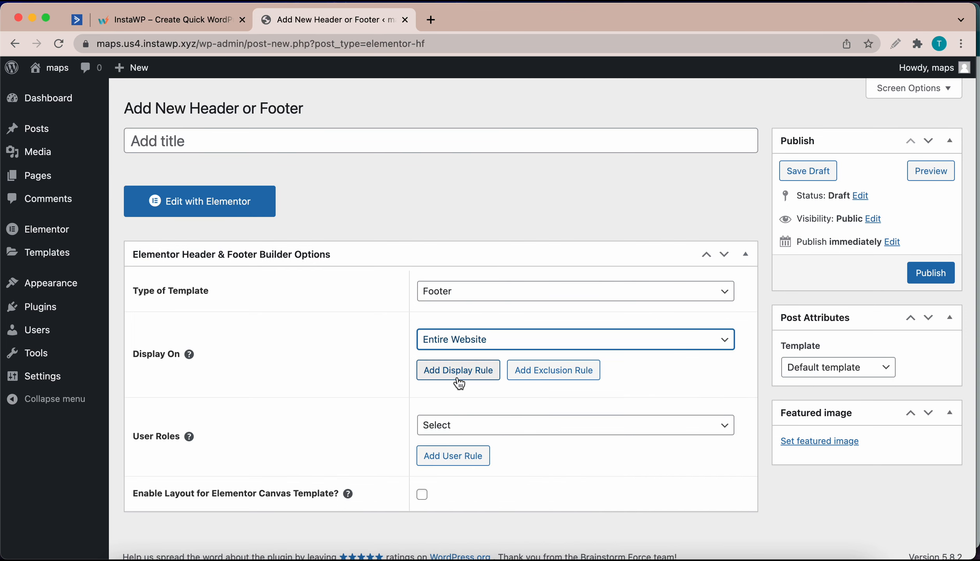
{"action": "left_click", "coordinate": [467, 376]}
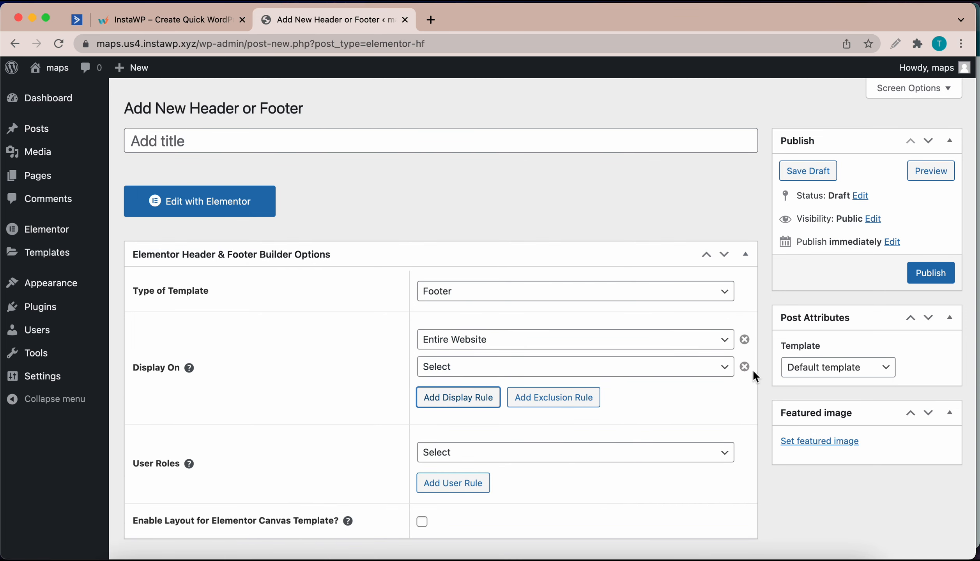
{"action": "left_click", "coordinate": [745, 367]}
{"action": "left_click", "coordinate": [595, 371]}
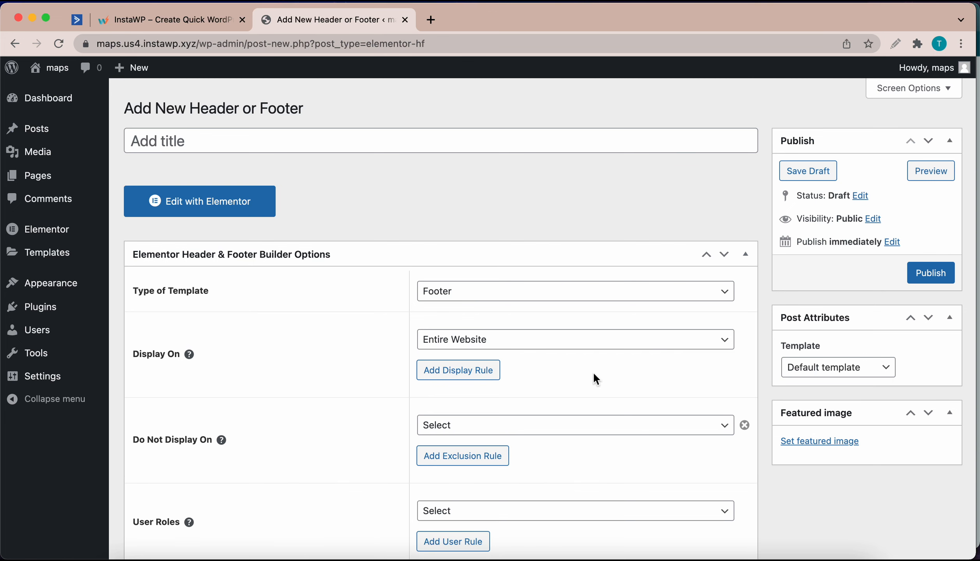
{"action": "scroll", "coordinate": [514, 447], "scroll_direction": "down", "scroll_amount": 2}
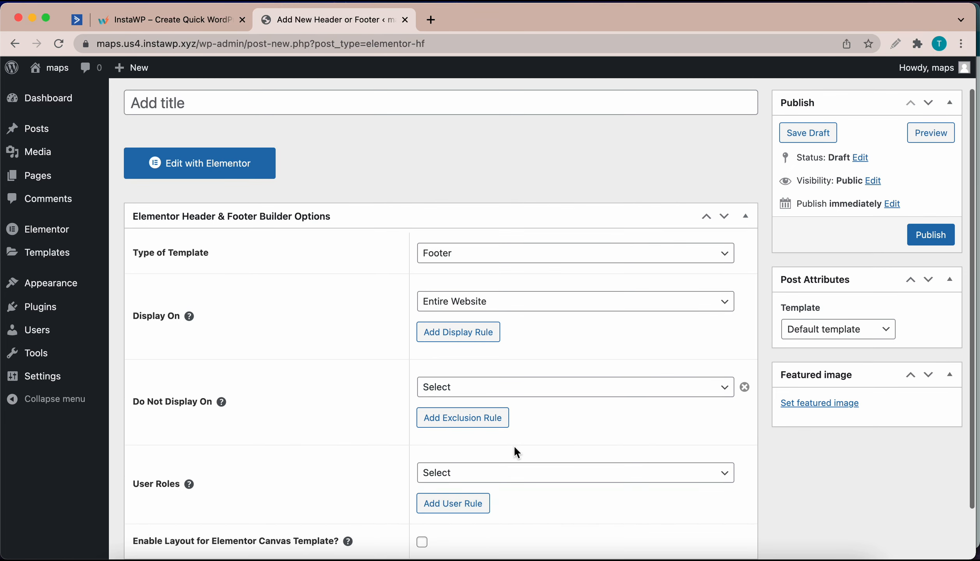
{"action": "left_click", "coordinate": [713, 394]}
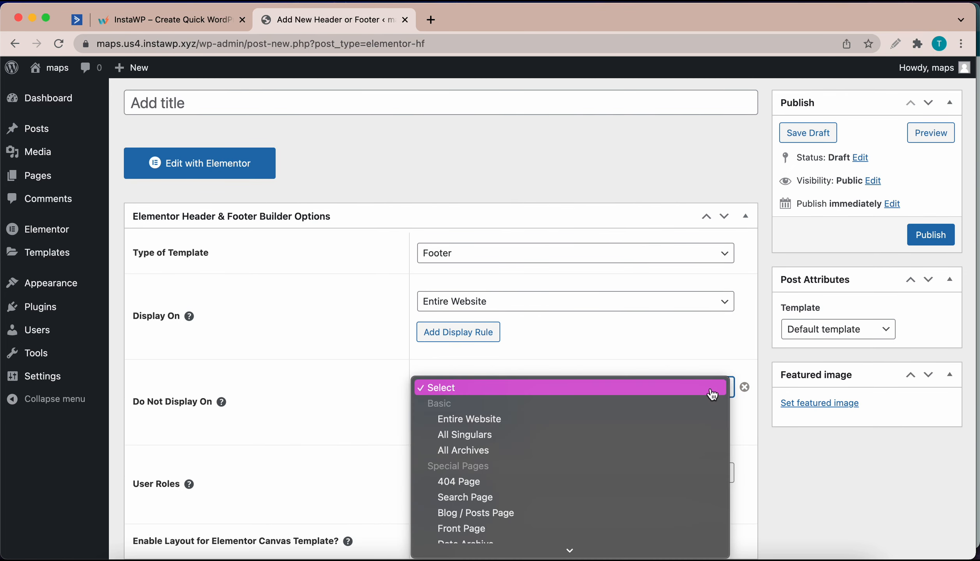
{"action": "left_click", "coordinate": [715, 376]}
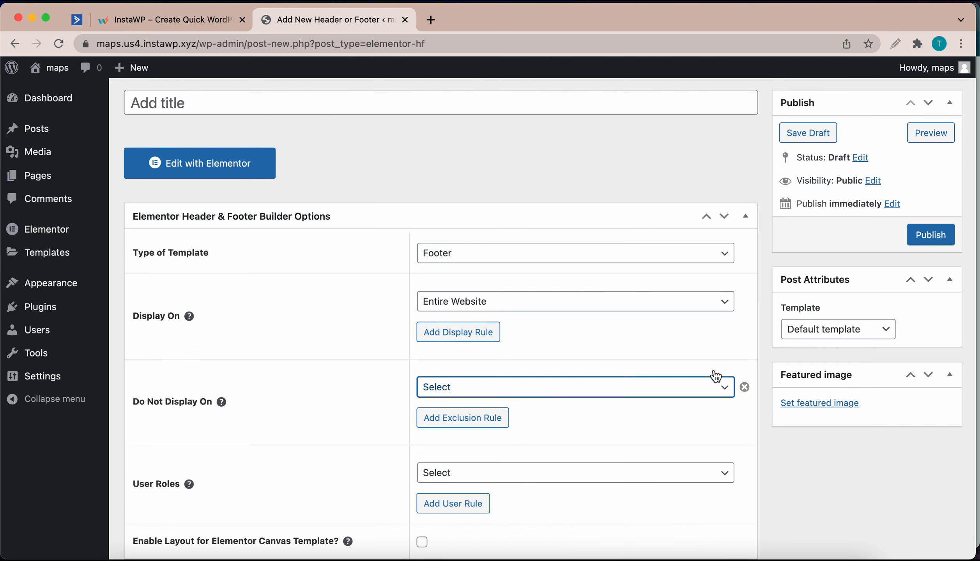
{"action": "left_click", "coordinate": [745, 388]}
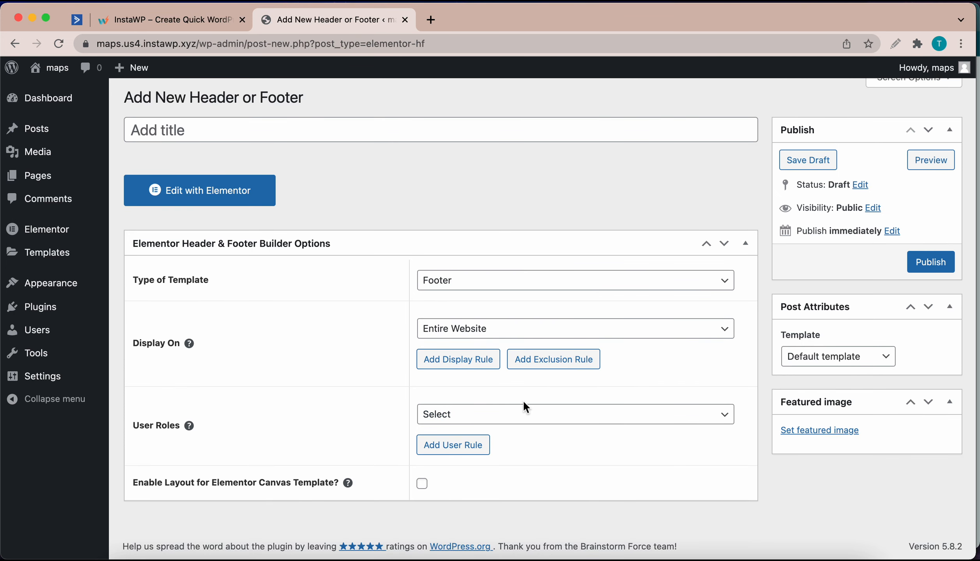
Set the template's user role to All and enable the layout for the Elementor Canvas Template
{"action": "left_click", "coordinate": [492, 415]}
{"action": "scroll", "coordinate": [469, 526], "scroll_direction": "down", "scroll_amount": 2}
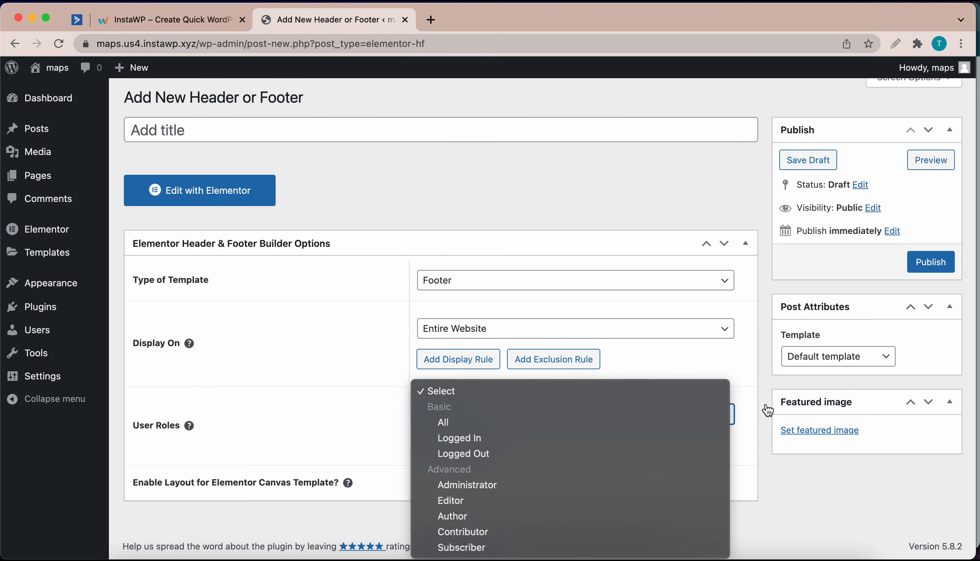
{"action": "left_click", "coordinate": [749, 409]}
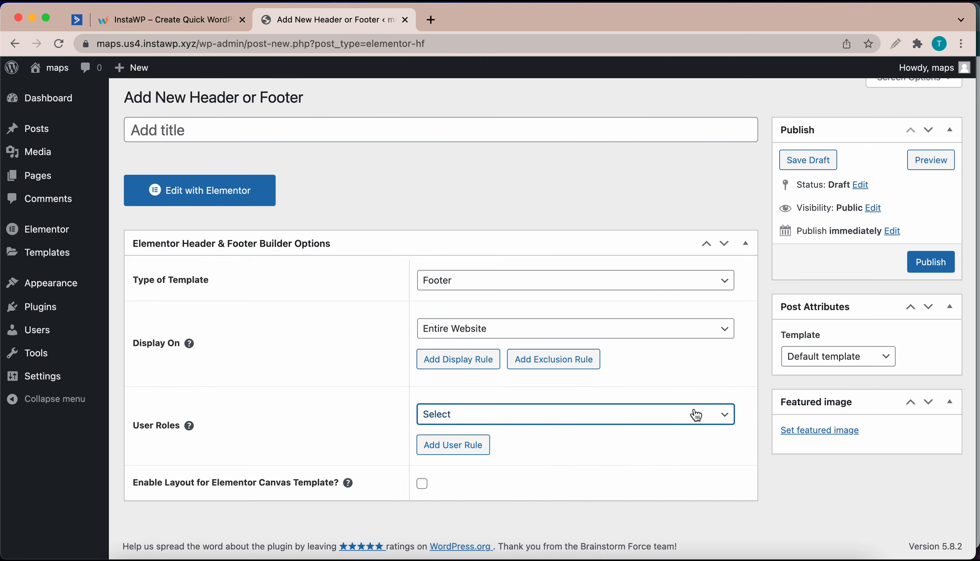
{"action": "left_click", "coordinate": [674, 416]}
{"action": "left_click", "coordinate": [451, 447]}
{"action": "left_click", "coordinate": [422, 485]}
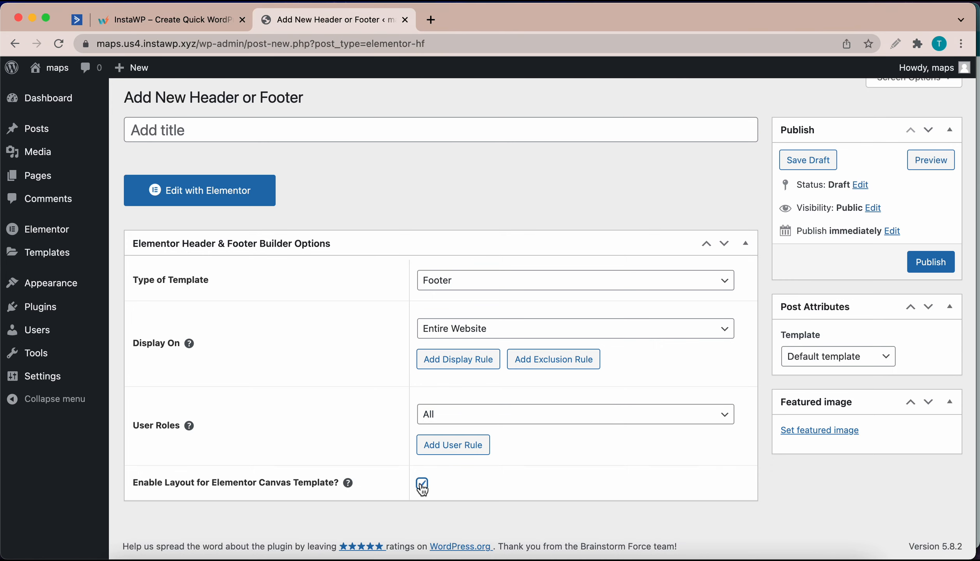
Title the footer template "test" and publish it
{"action": "left_click", "coordinate": [226, 129]}
{"action": "type", "text": "test"}
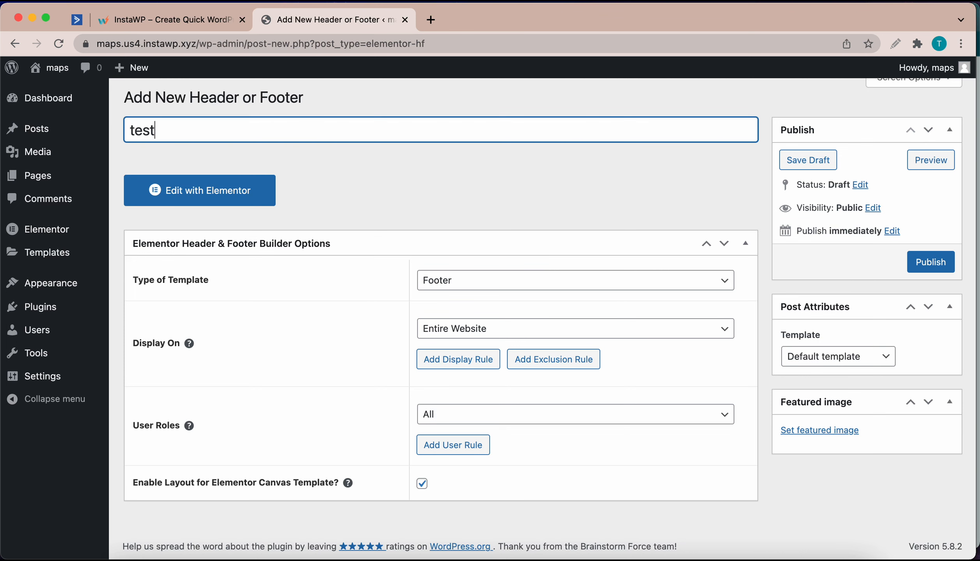
{"action": "left_click", "coordinate": [931, 269]}
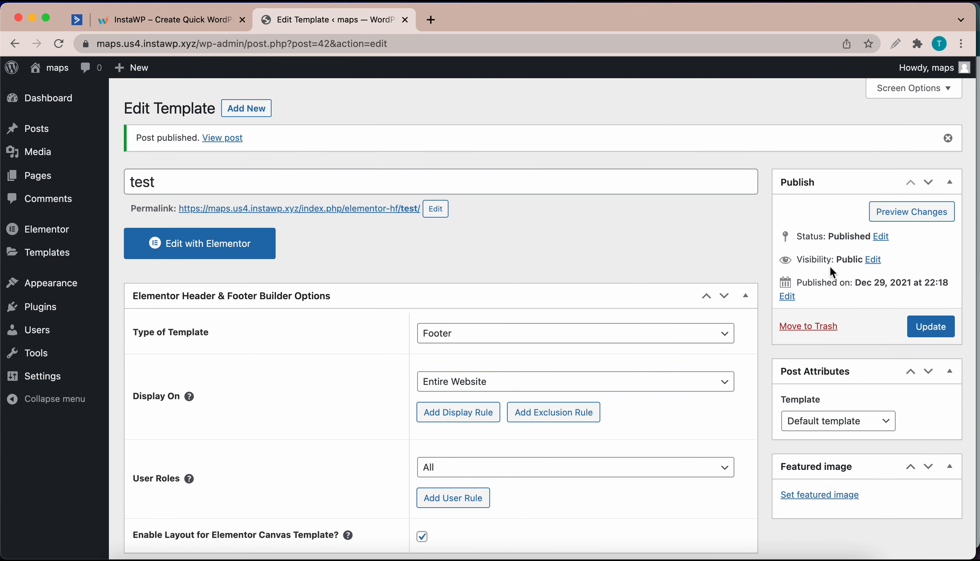
Open the footer template in the Elementor editor and set its page layout to Elementor Canvas
{"action": "left_click", "coordinate": [255, 258]}
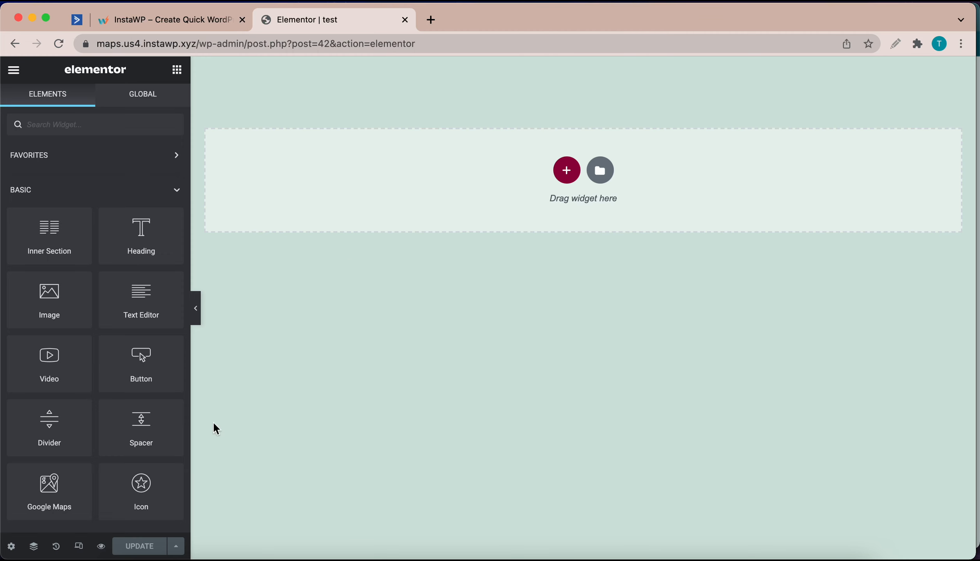
{"action": "left_click", "coordinate": [10, 546]}
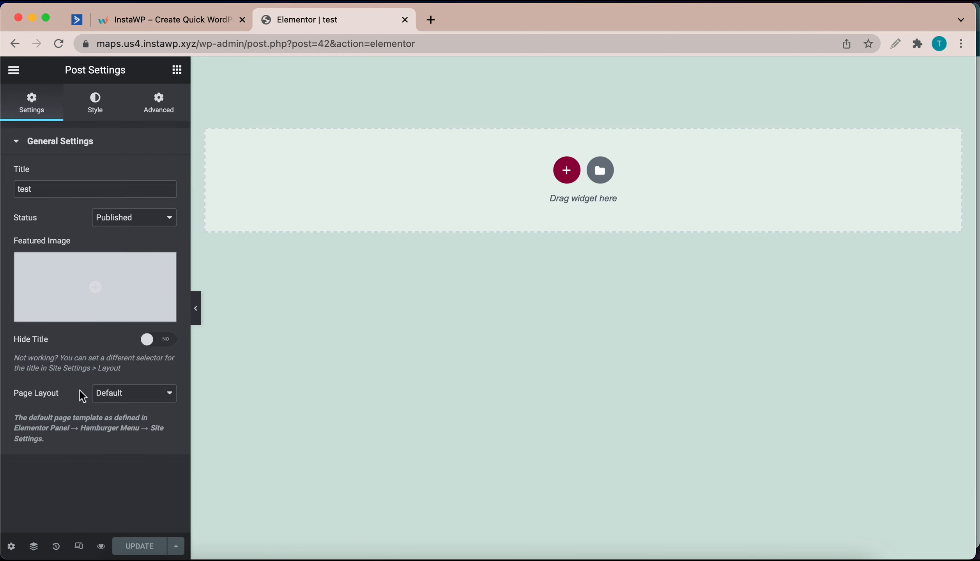
{"action": "left_click", "coordinate": [139, 397]}
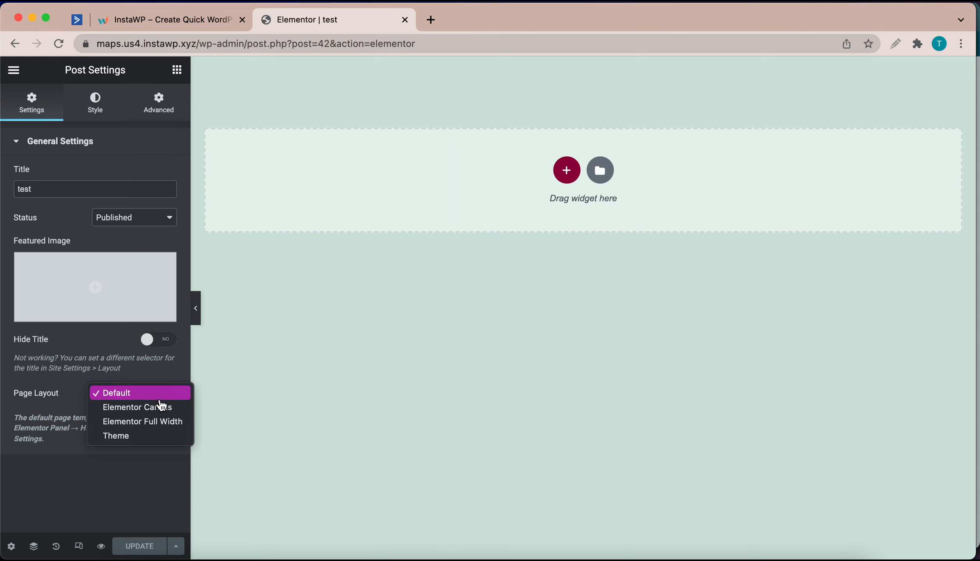
{"action": "left_click", "coordinate": [169, 408]}
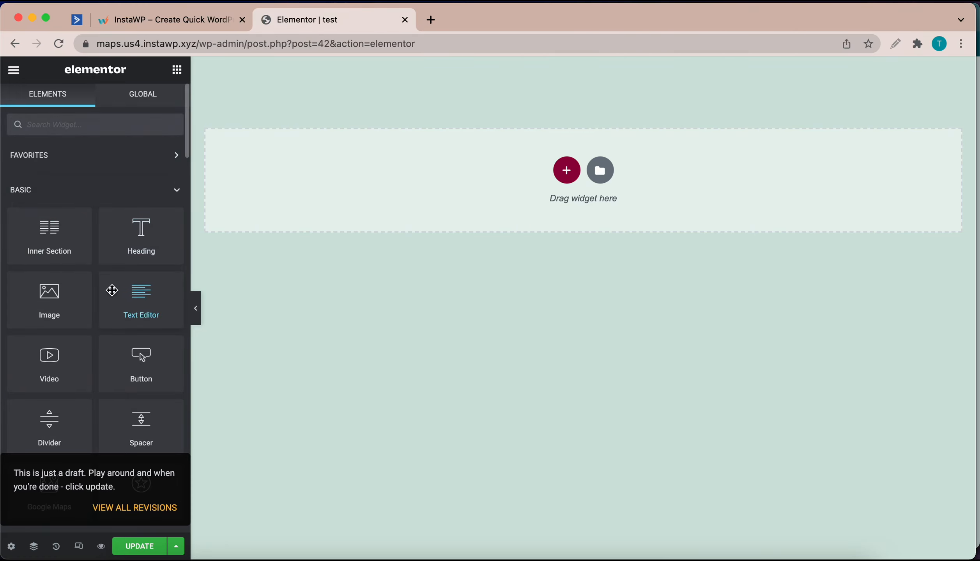
Look through the available Elementor widgets, including the Pro and general ones
{"action": "scroll", "coordinate": [112, 290], "scroll_direction": "down", "scroll_amount": 5}
{"action": "scroll", "coordinate": [112, 291], "scroll_direction": "down", "scroll_amount": 10}
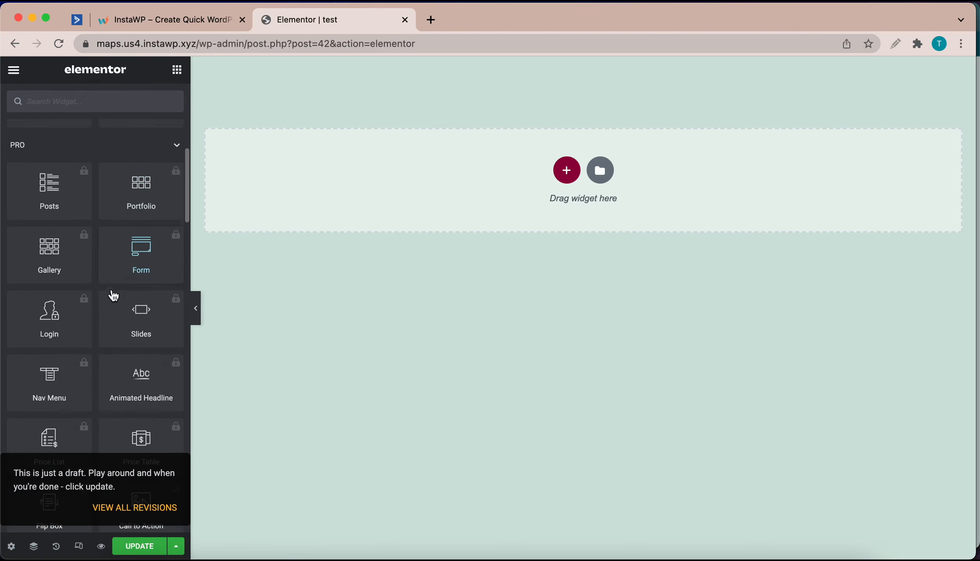
{"action": "scroll", "coordinate": [114, 296], "scroll_direction": "down", "scroll_amount": 10}
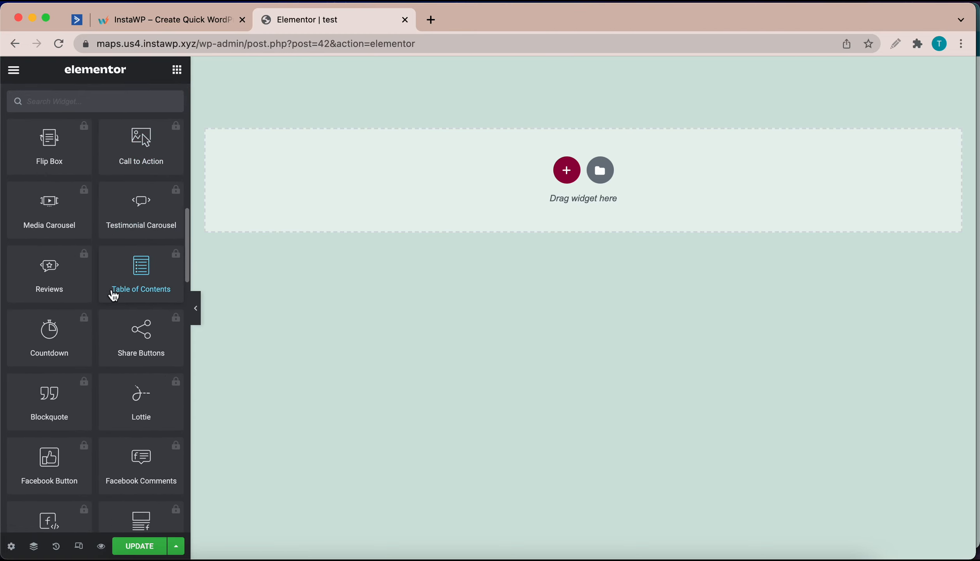
{"action": "scroll", "coordinate": [114, 296], "scroll_direction": "down", "scroll_amount": 20}
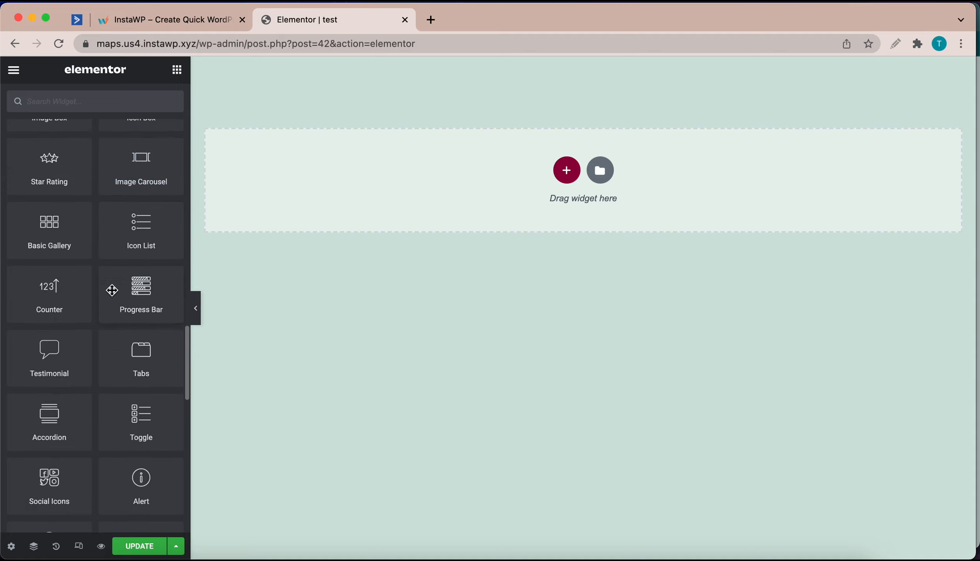
{"action": "scroll", "coordinate": [114, 295], "scroll_direction": "up", "scroll_amount": 20}
{"action": "scroll", "coordinate": [114, 295], "scroll_direction": "up", "scroll_amount": 15}
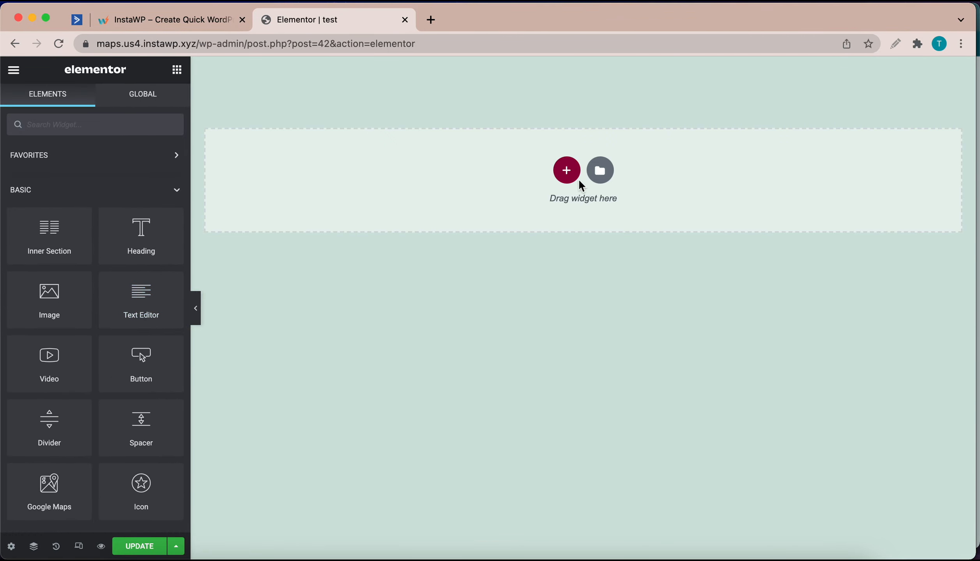
Add a section with two equal columns to the footer and return to the widget list
{"action": "left_click", "coordinate": [568, 176]}
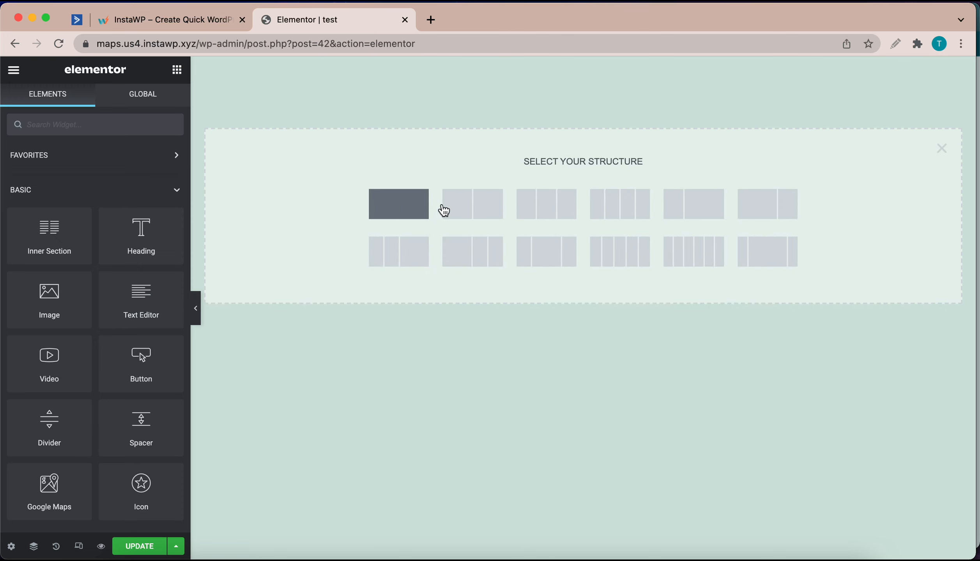
{"action": "left_click", "coordinate": [479, 210]}
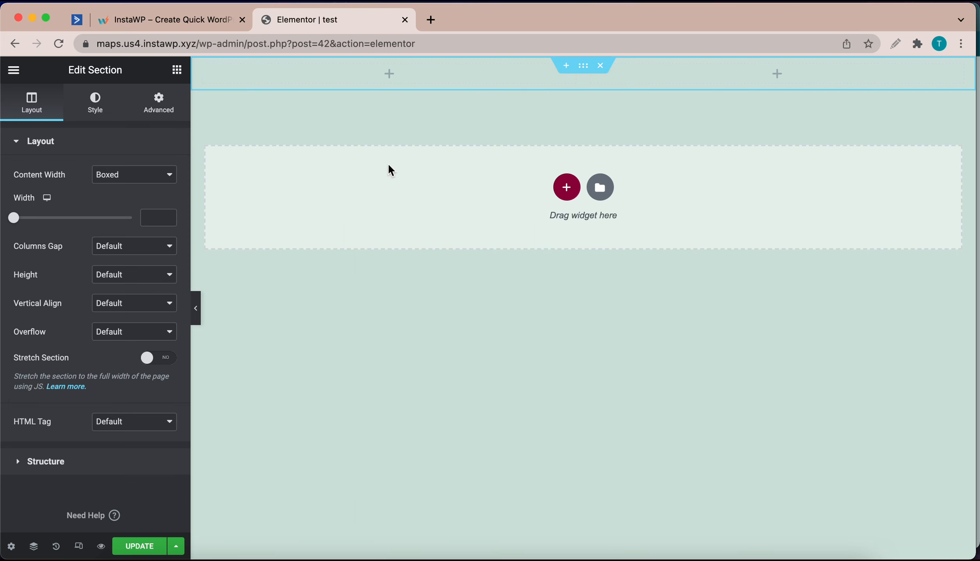
{"action": "left_click", "coordinate": [176, 70]}
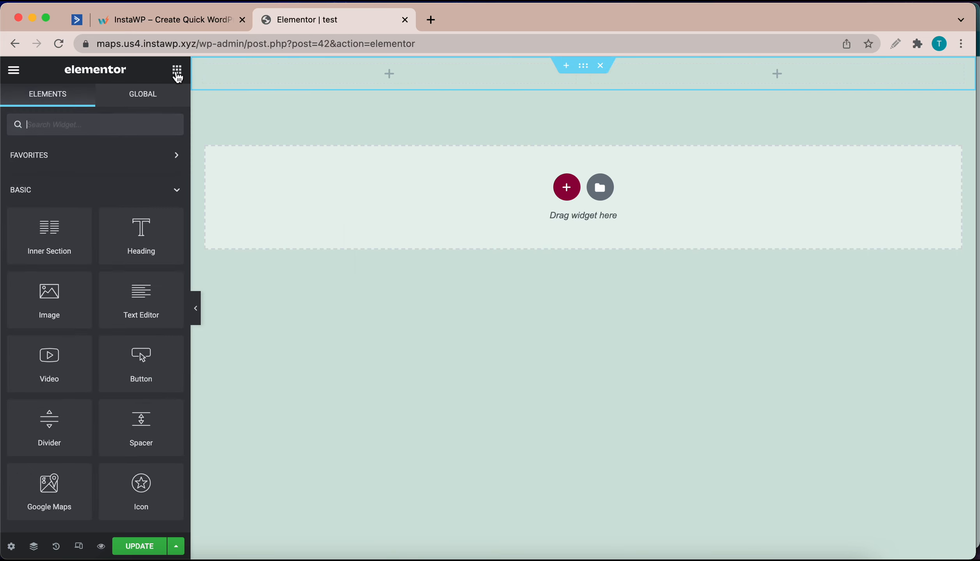
Find the Navigation Menu widget with the search term "nav" and add it to the footer section's first column
{"action": "left_click", "coordinate": [102, 120]}
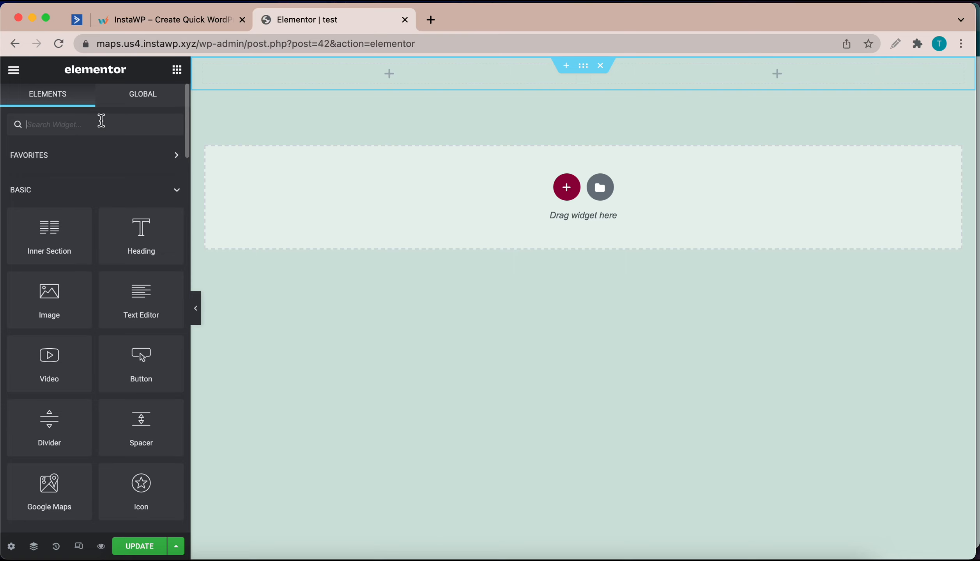
{"action": "type", "text": "nav"}
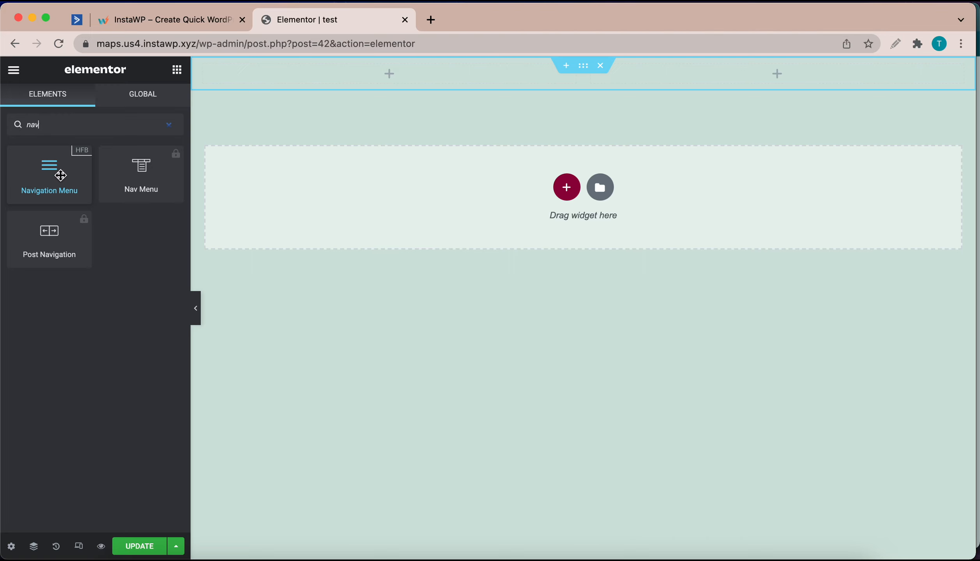
{"action": "left_click_drag", "start_coordinate": [60, 175], "coordinate": [320, 83]}
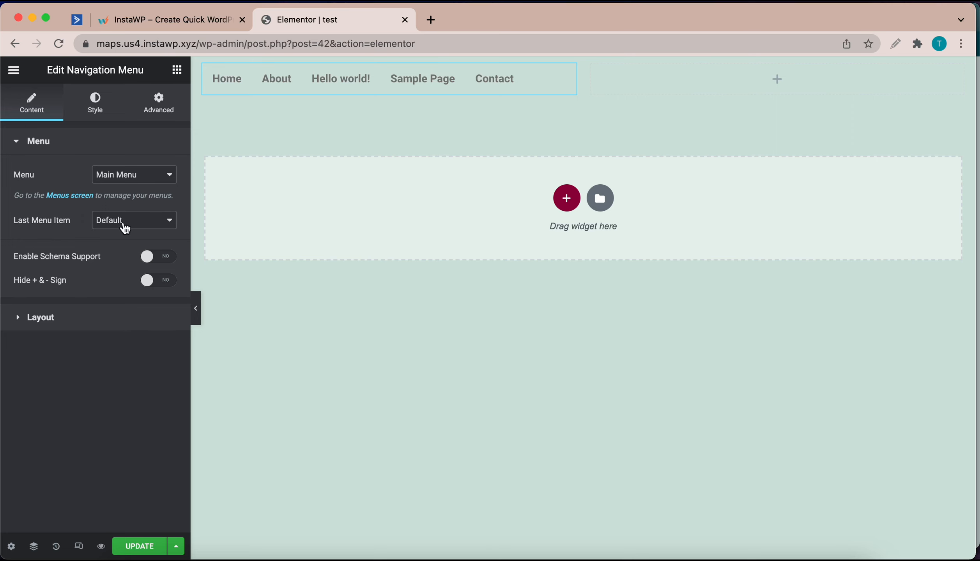
Set the navigation menu's normal text color to white (#FFFFFF)
{"action": "left_click", "coordinate": [96, 101]}
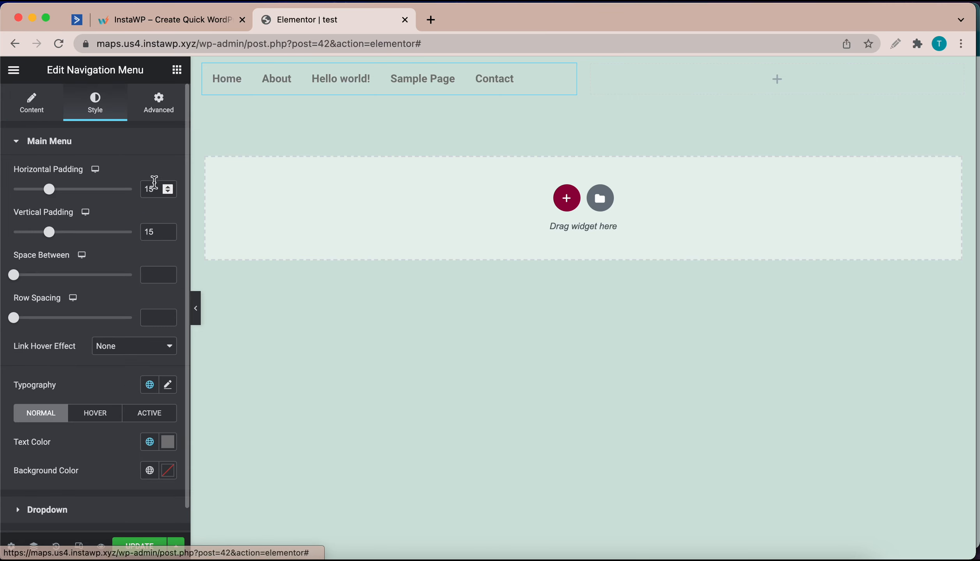
{"action": "scroll", "coordinate": [128, 370], "scroll_direction": "down", "scroll_amount": 1}
{"action": "left_click", "coordinate": [165, 429]}
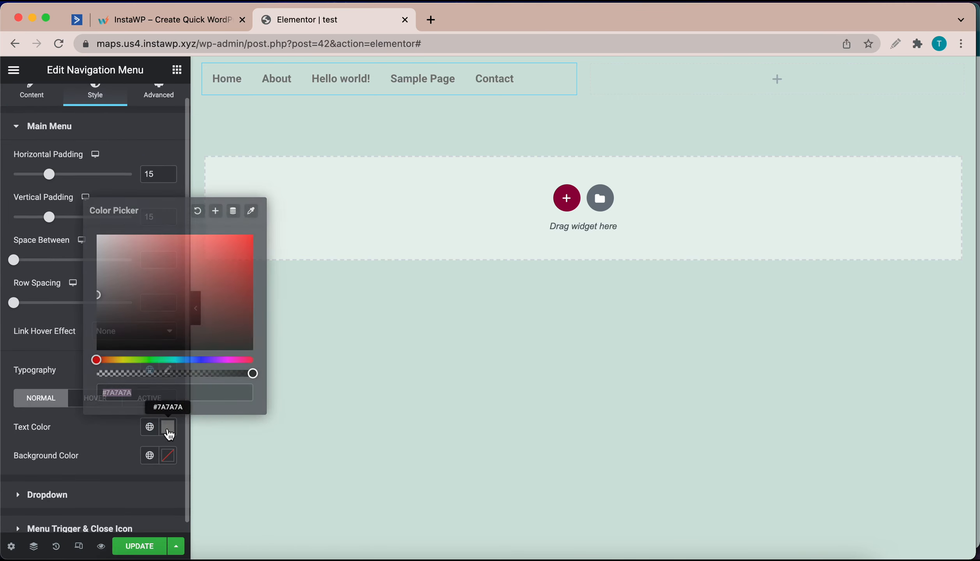
{"action": "left_click", "coordinate": [150, 283]}
{"action": "left_click_drag", "start_coordinate": [150, 282], "coordinate": [78, 223]}
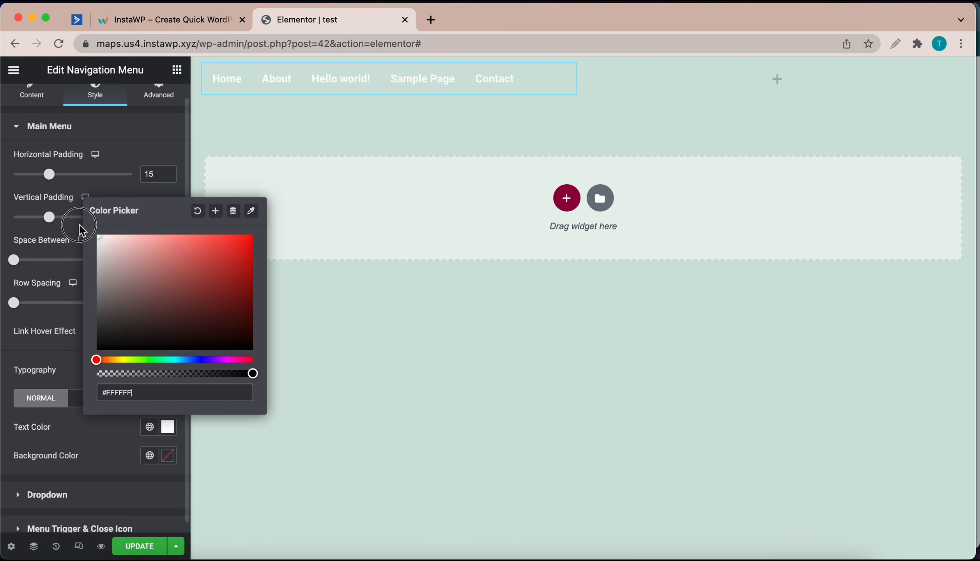
{"action": "left_click", "coordinate": [178, 140]}
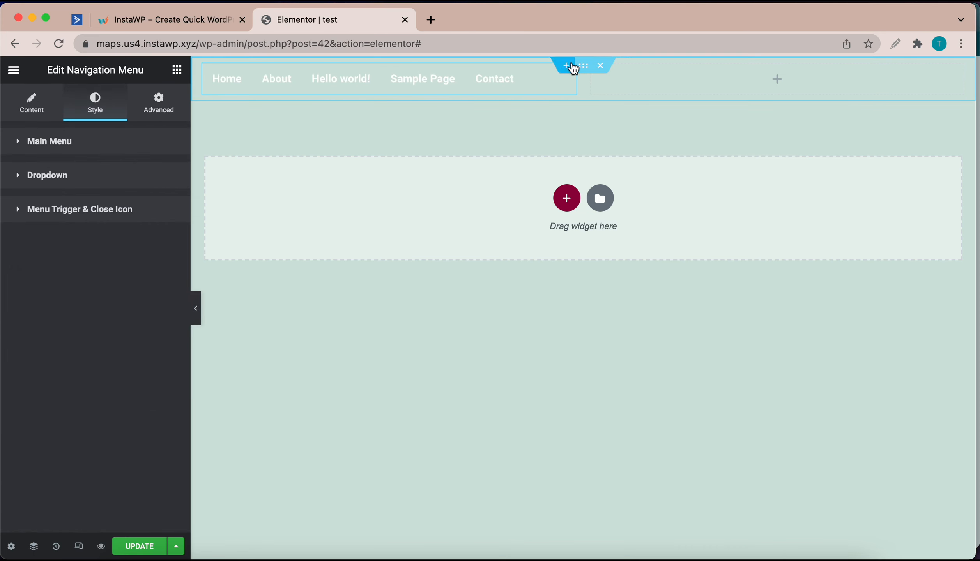
Give the footer section a classic background with the dark grey color #303030
{"action": "left_click", "coordinate": [583, 65]}
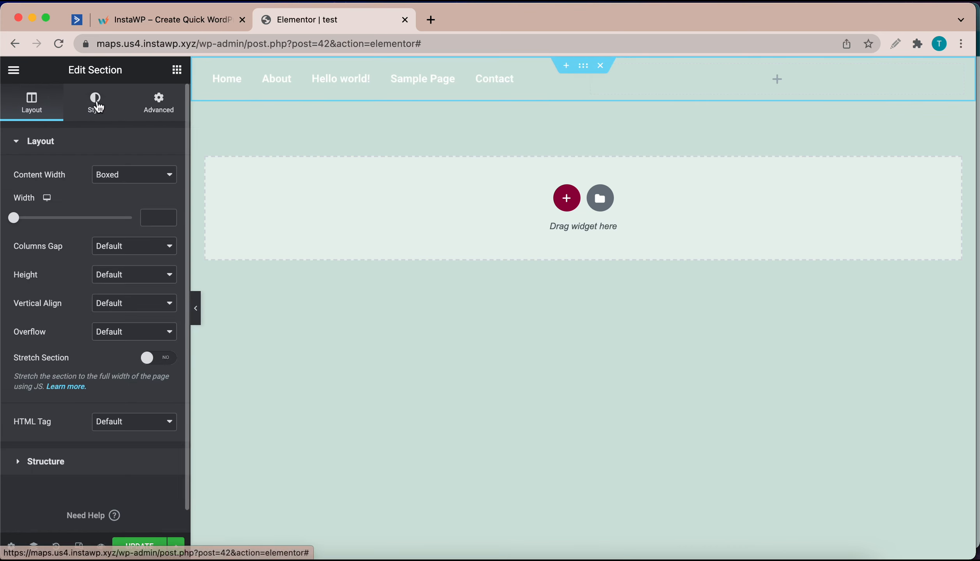
{"action": "left_click", "coordinate": [95, 105]}
{"action": "left_click", "coordinate": [113, 207]}
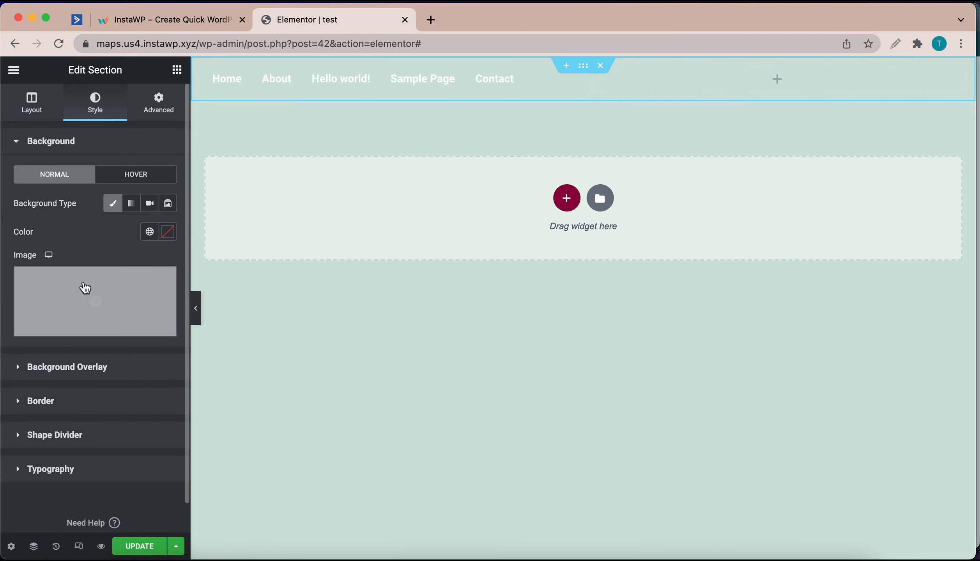
{"action": "left_click", "coordinate": [169, 232]}
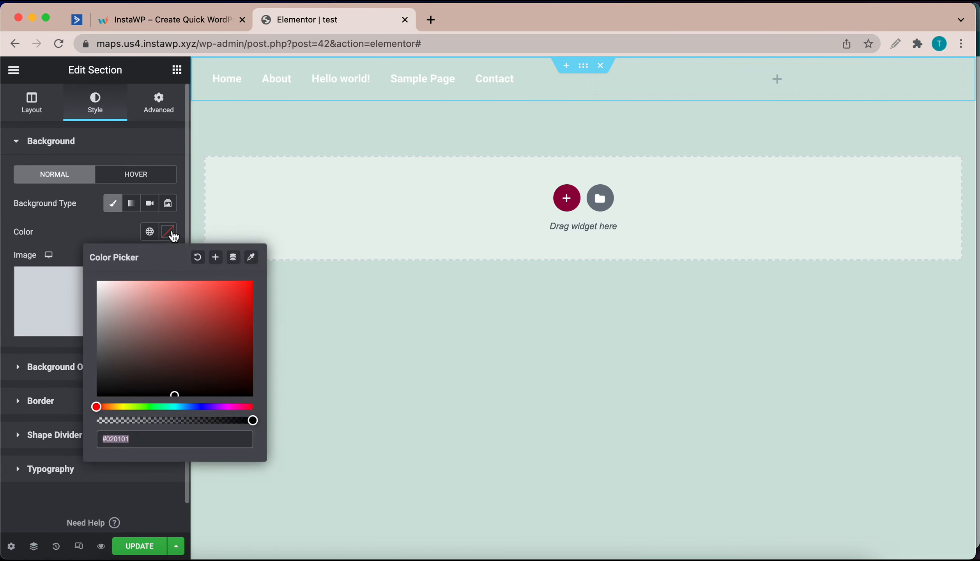
{"action": "left_click_drag", "start_coordinate": [114, 350], "coordinate": [79, 375]}
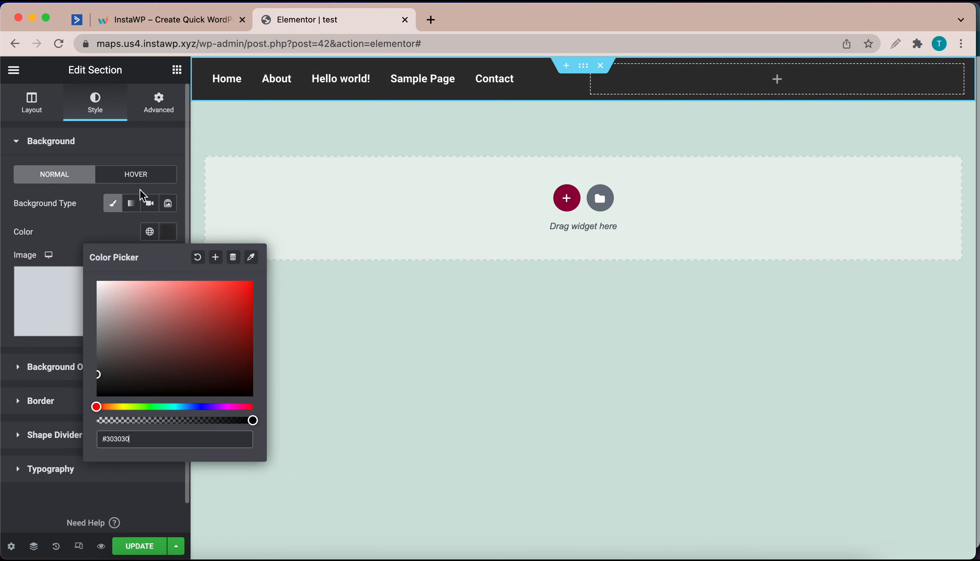
{"action": "left_click", "coordinate": [94, 221]}
Switch the footer section's height to Min Height and set the minimum height to 218 px
{"action": "left_click", "coordinate": [37, 115]}
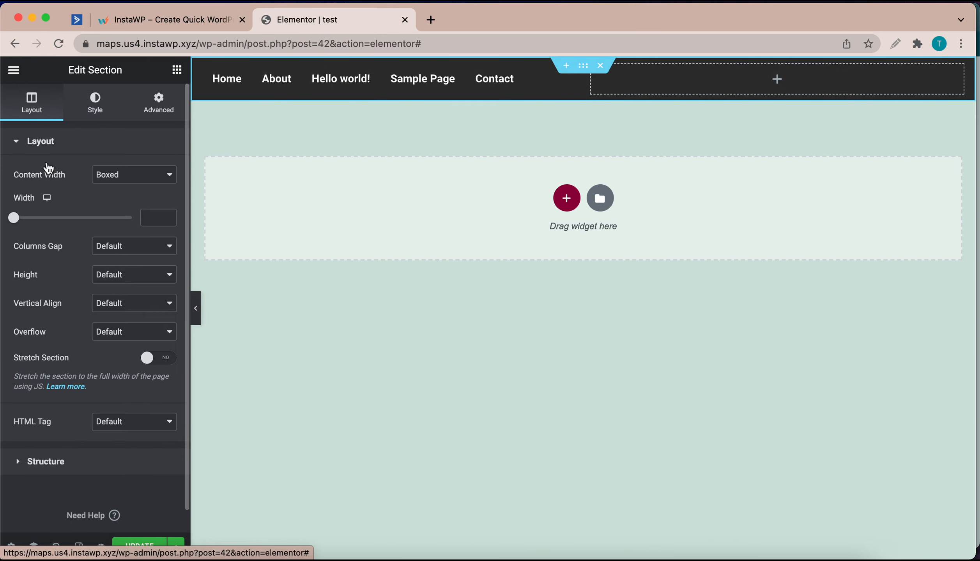
{"action": "left_click", "coordinate": [125, 275]}
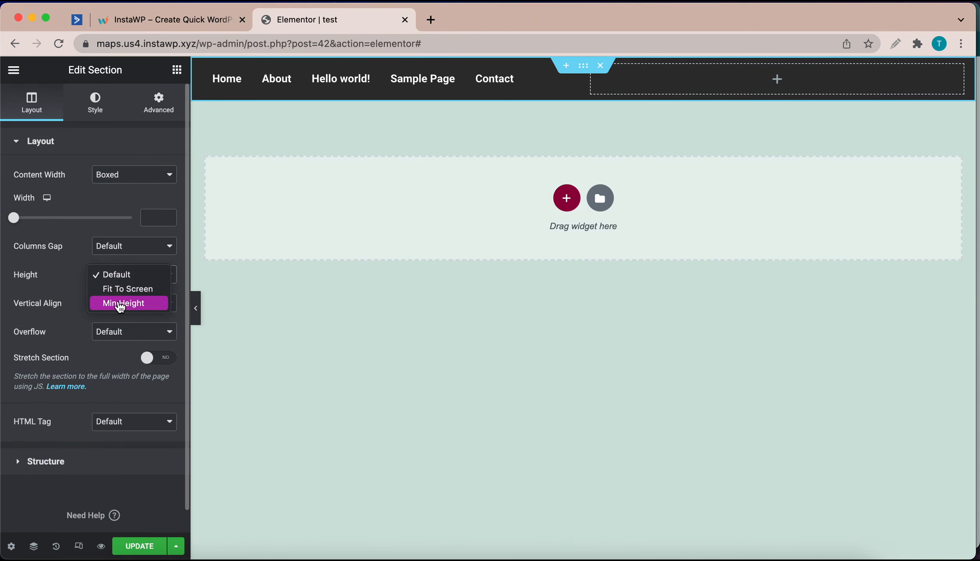
{"action": "left_click", "coordinate": [122, 304]}
{"action": "left_click_drag", "start_coordinate": [47, 320], "coordinate": [31, 319]}
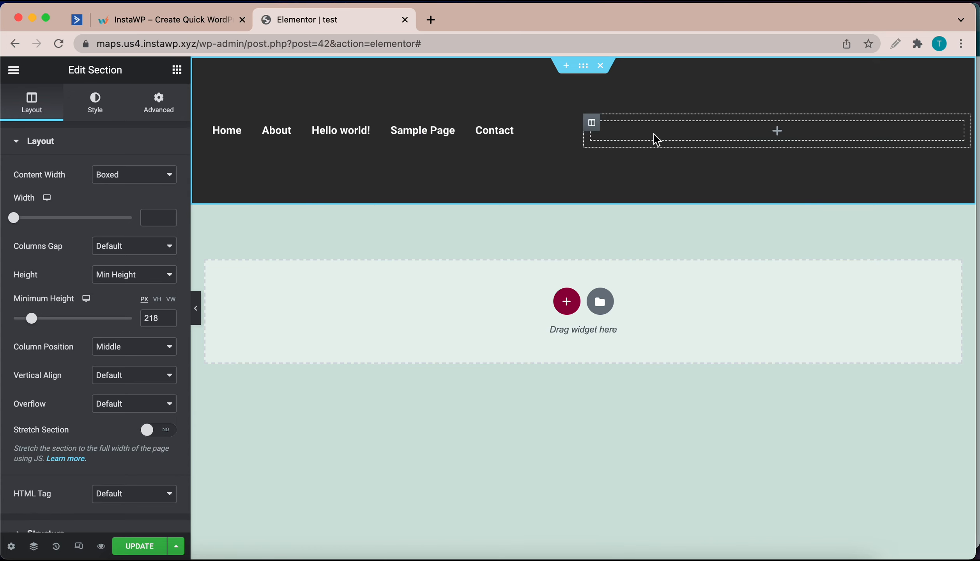
Set the empty second column's width to 25% and return to the widget list
{"action": "left_click", "coordinate": [598, 129]}
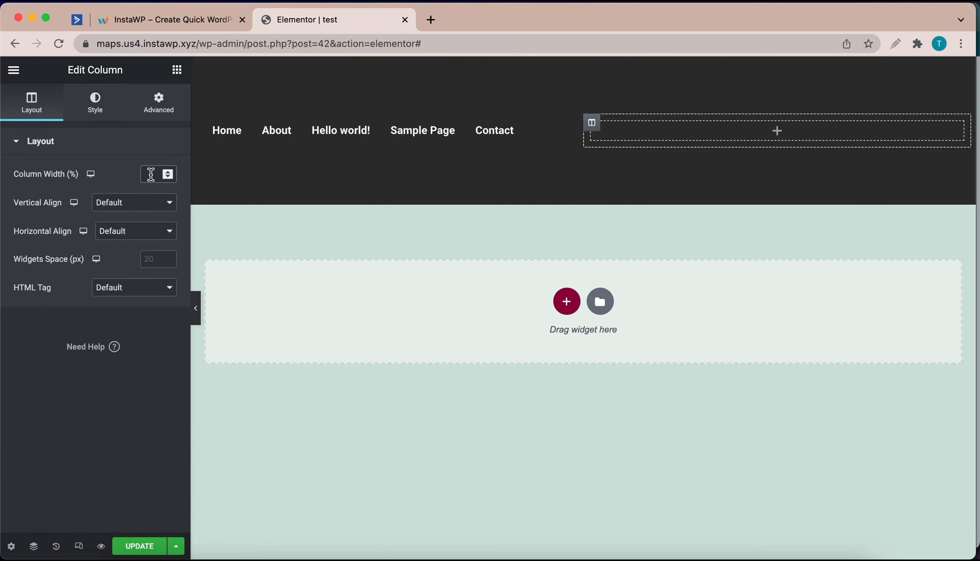
{"action": "type", "text": "25"}
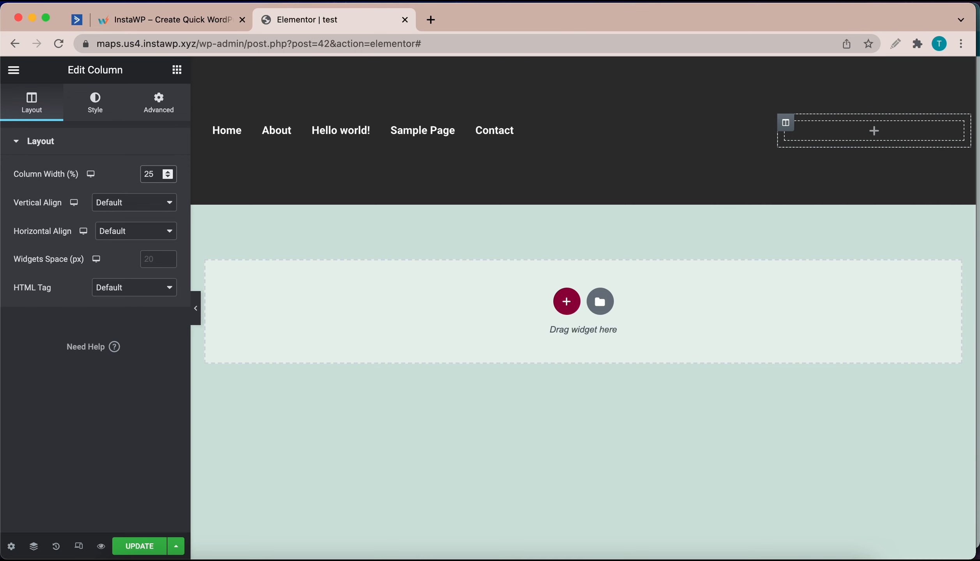
{"action": "left_click", "coordinate": [835, 133]}
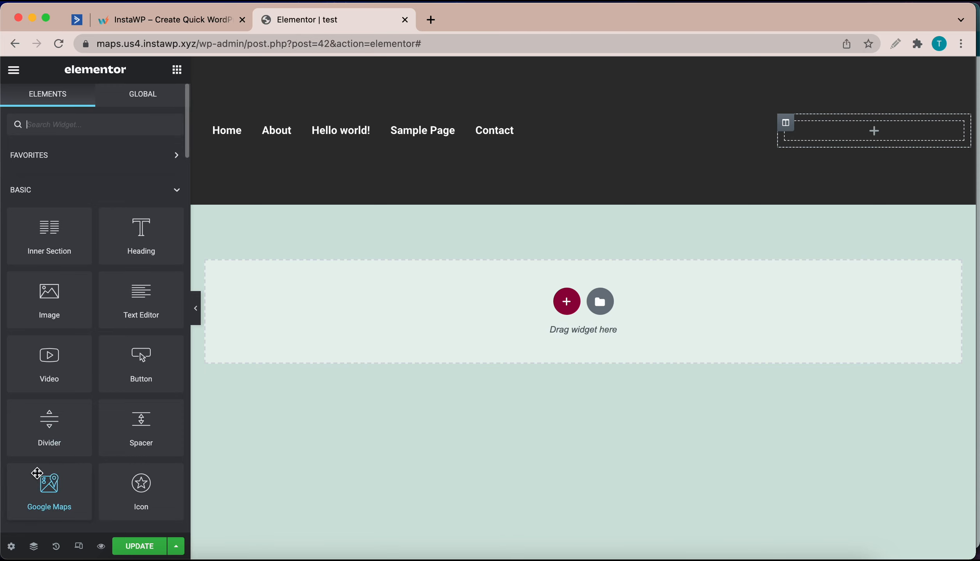
{"action": "left_click", "coordinate": [50, 125]}
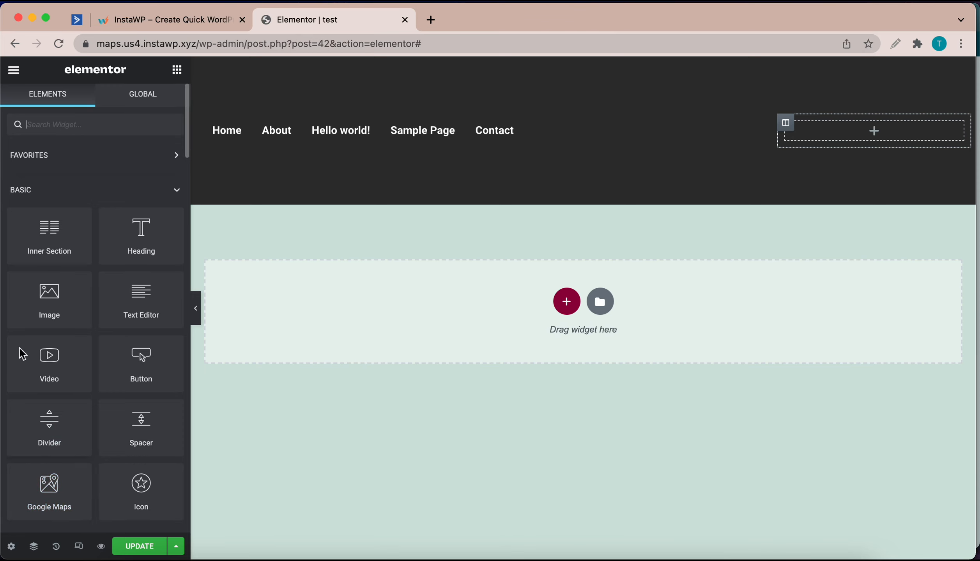
Set Test.png from the media library as the site logo in the Site Identity settings, then return to the footer
{"action": "left_click", "coordinate": [15, 70]}
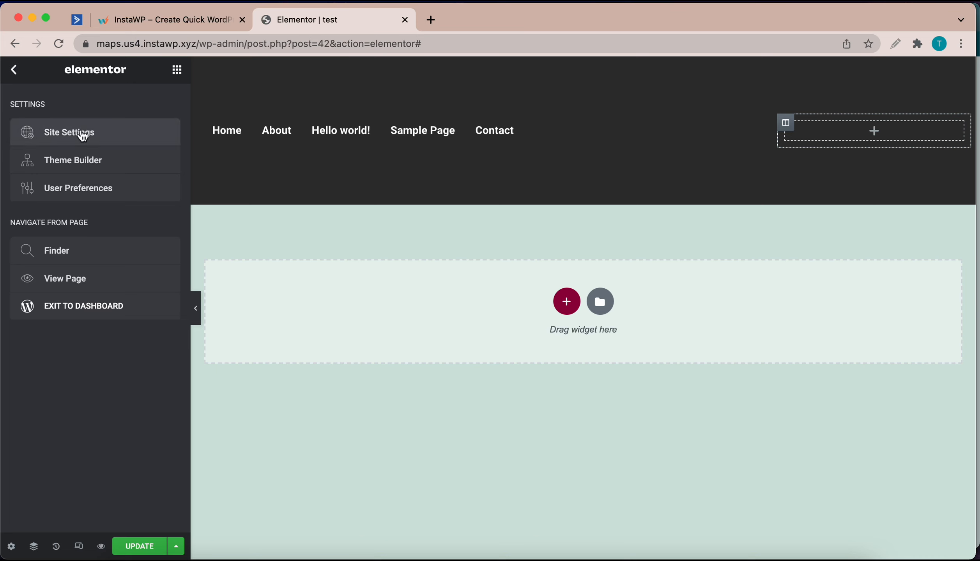
{"action": "left_click", "coordinate": [83, 133]}
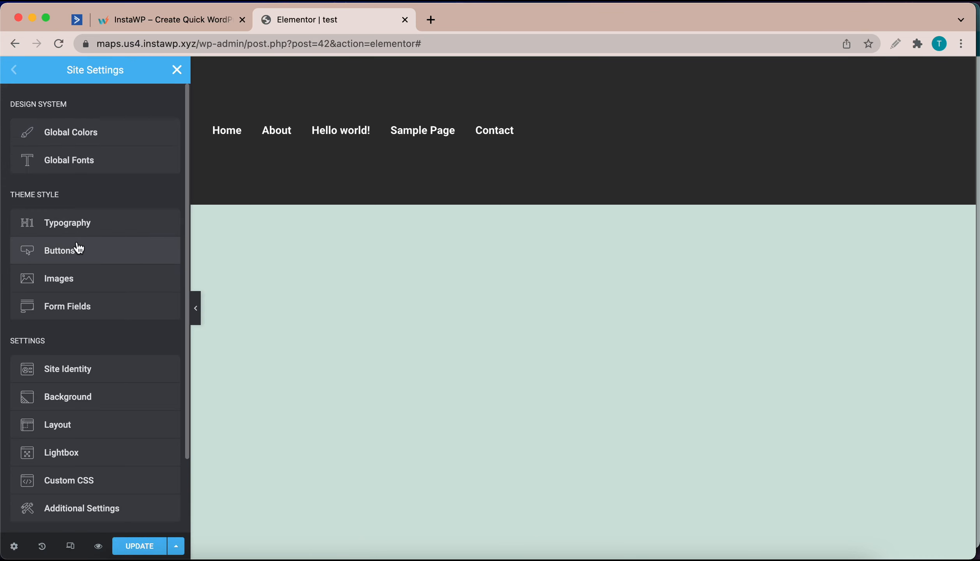
{"action": "left_click", "coordinate": [69, 369]}
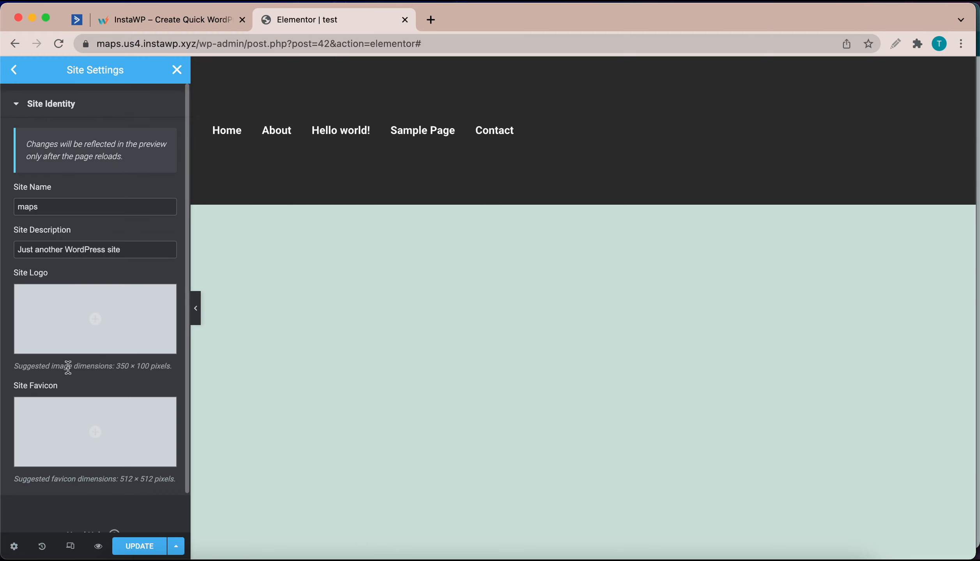
{"action": "left_click", "coordinate": [76, 328]}
{"action": "left_click", "coordinate": [206, 221]}
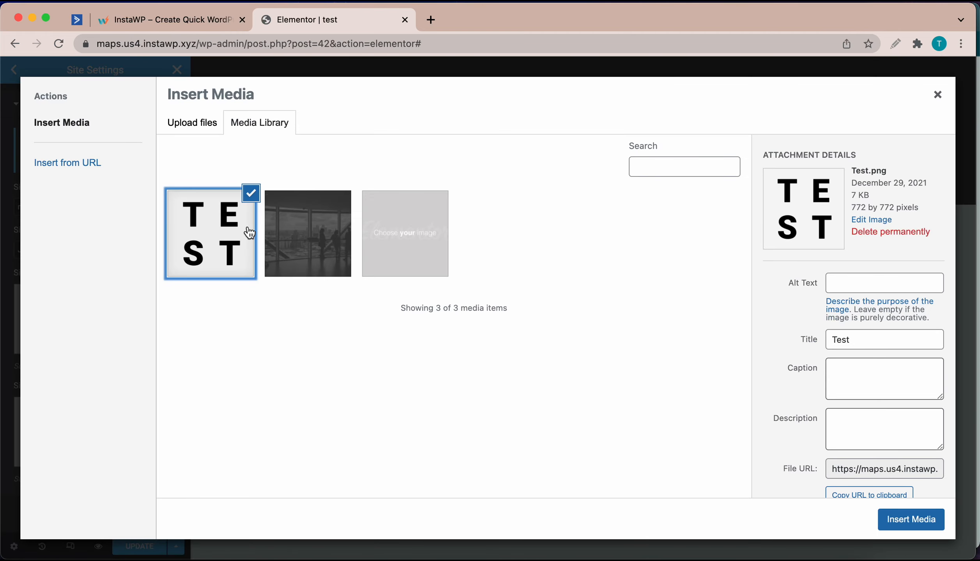
{"action": "left_click", "coordinate": [920, 514]}
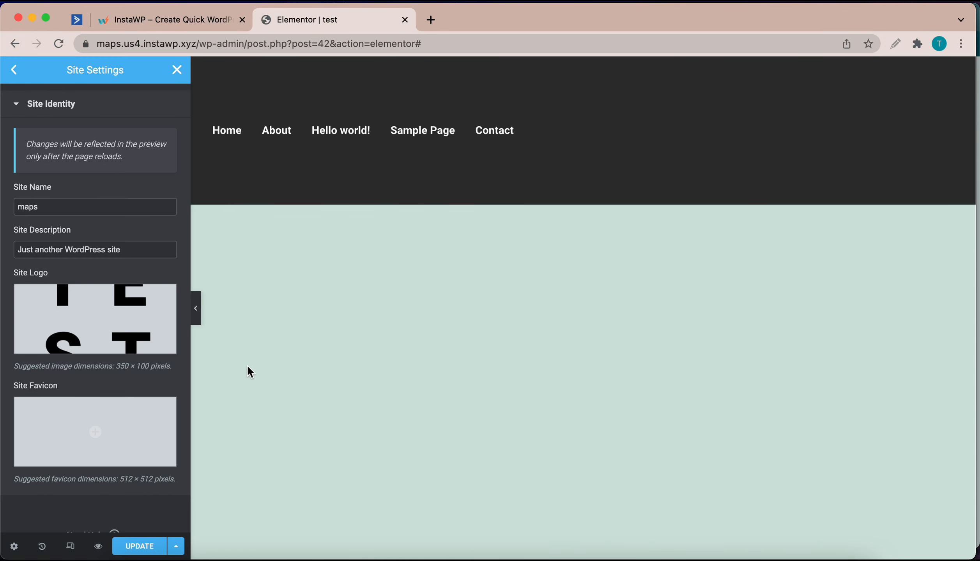
{"action": "left_click", "coordinate": [177, 71]}
{"action": "left_click", "coordinate": [523, 351]}
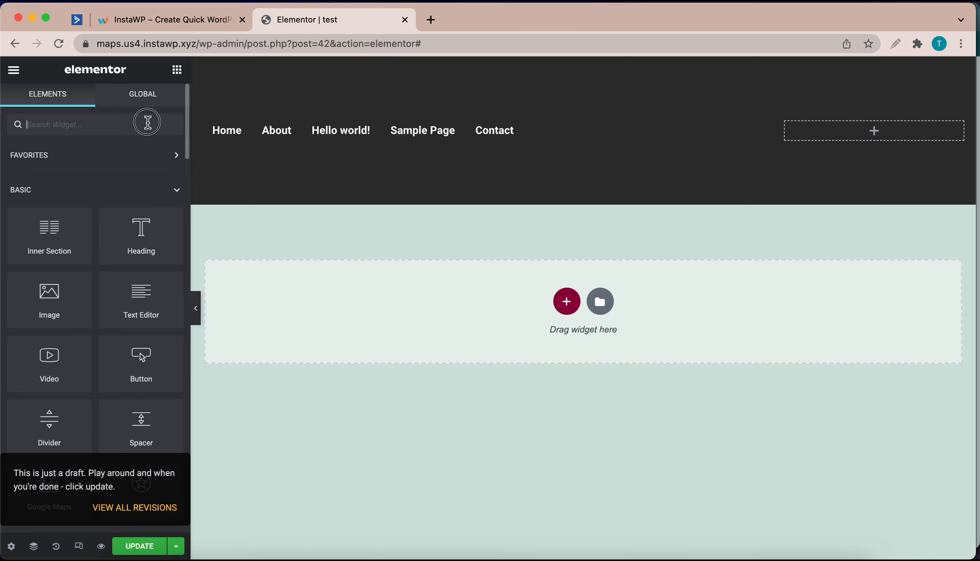
Add the unlocked Site Logo widget to the second column and set its image size to Thumbnail - 150 x 150
{"action": "type", "text": "logo"}
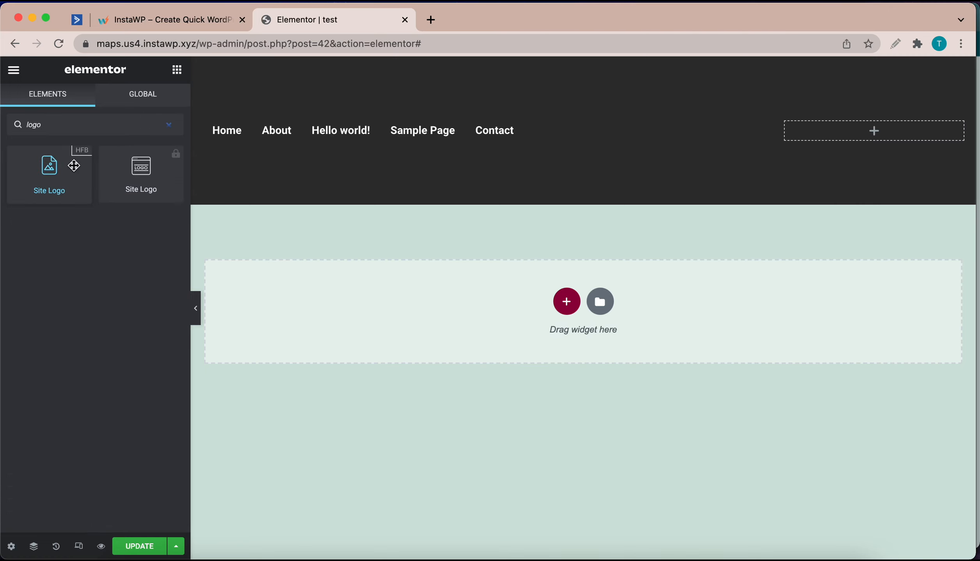
{"action": "left_click_drag", "start_coordinate": [48, 167], "coordinate": [814, 132]}
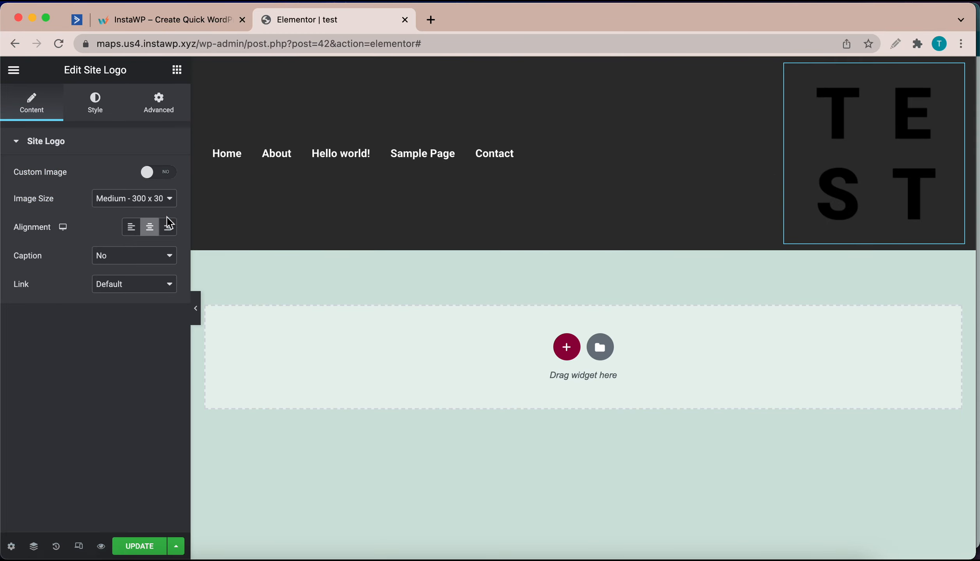
{"action": "left_click", "coordinate": [145, 200]}
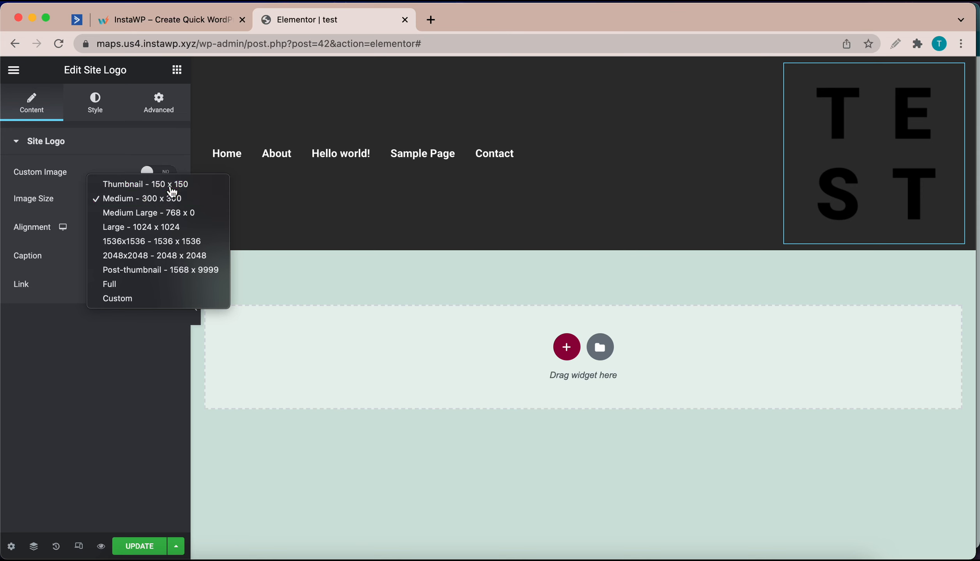
{"action": "left_click", "coordinate": [148, 184]}
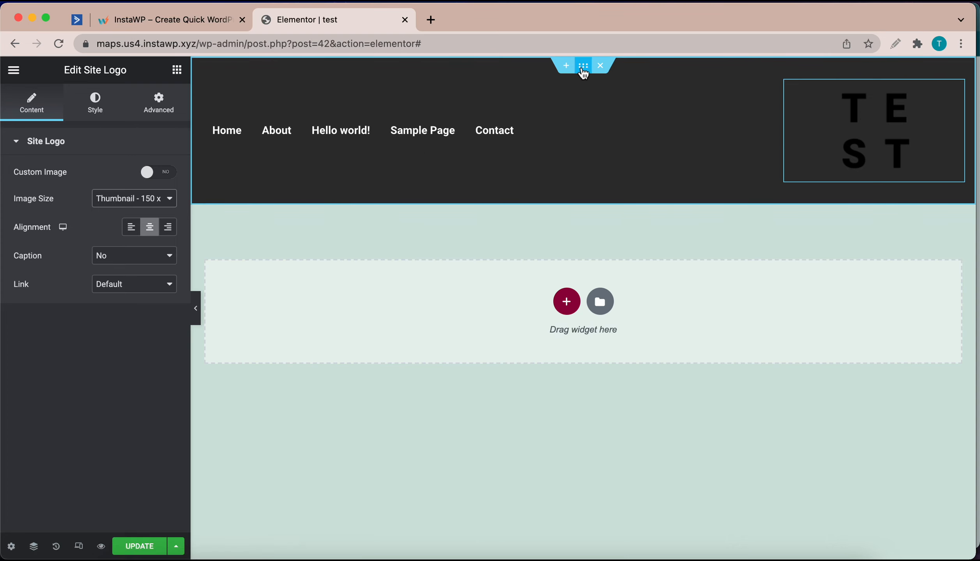
Change the footer section's background color to green #009603 and hide the editing panel to preview the footer
{"action": "left_click", "coordinate": [584, 73]}
{"action": "left_click", "coordinate": [104, 98]}
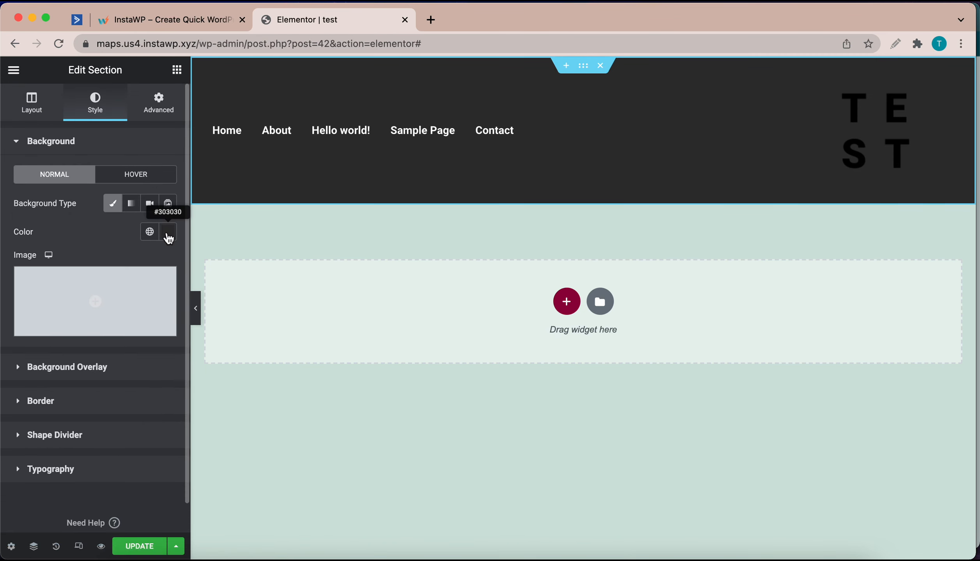
{"action": "left_click", "coordinate": [168, 233]}
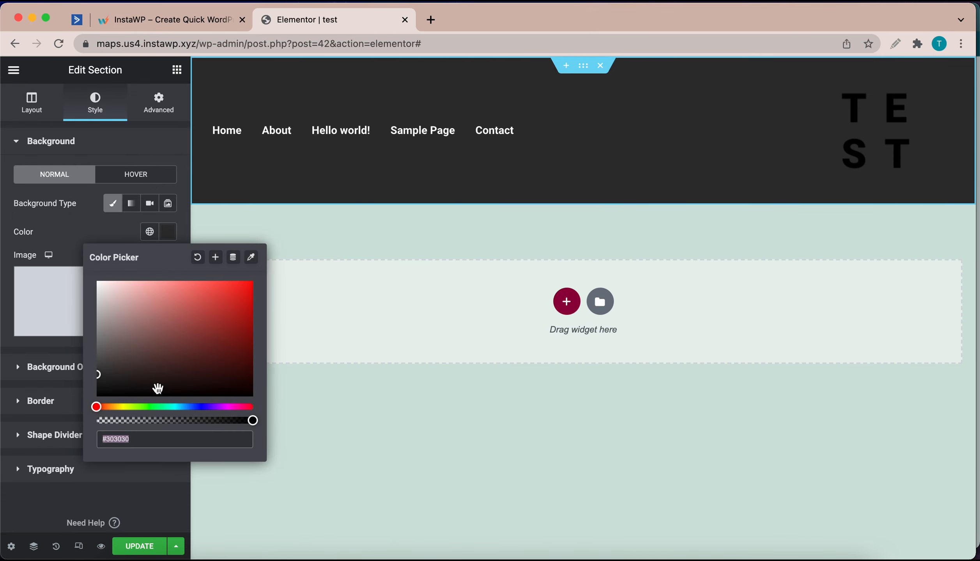
{"action": "left_click_drag", "start_coordinate": [186, 408], "coordinate": [195, 413]}
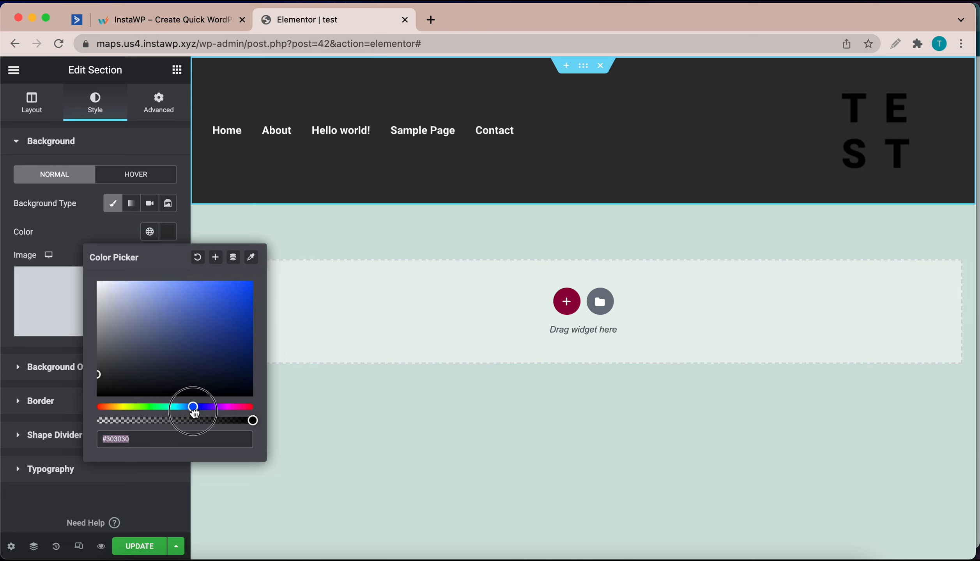
{"action": "left_click_drag", "start_coordinate": [195, 412], "coordinate": [151, 417]}
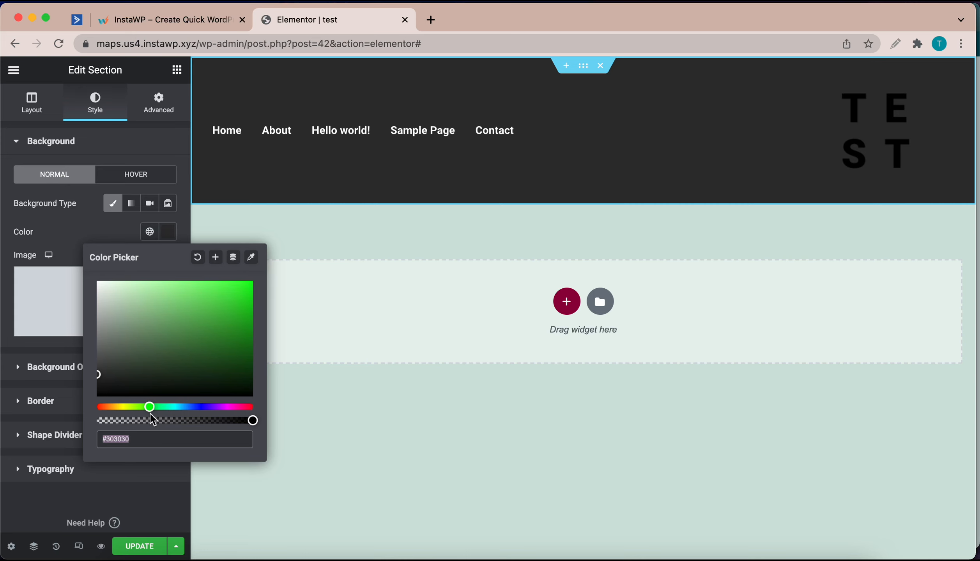
{"action": "left_click_drag", "start_coordinate": [237, 319], "coordinate": [264, 335]}
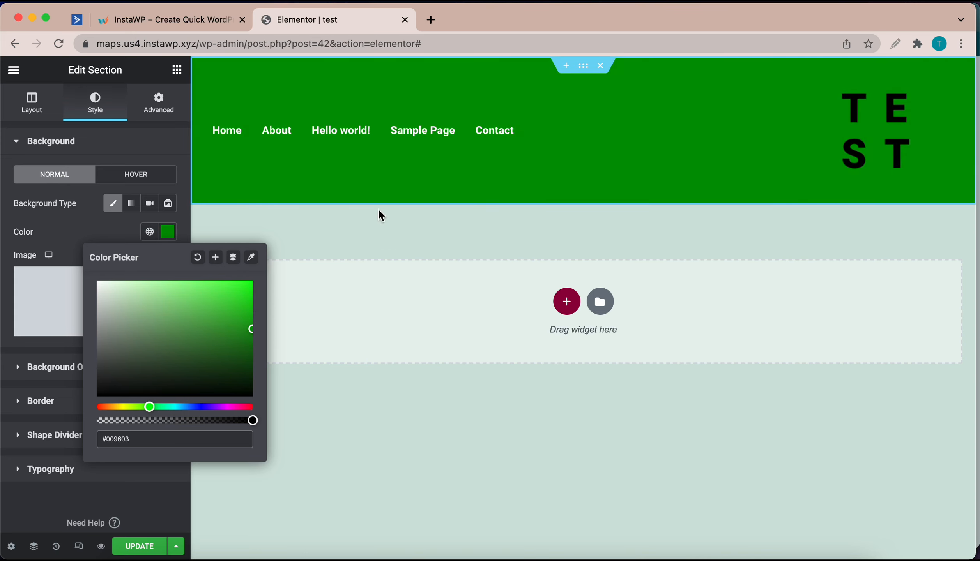
{"action": "left_click", "coordinate": [176, 234]}
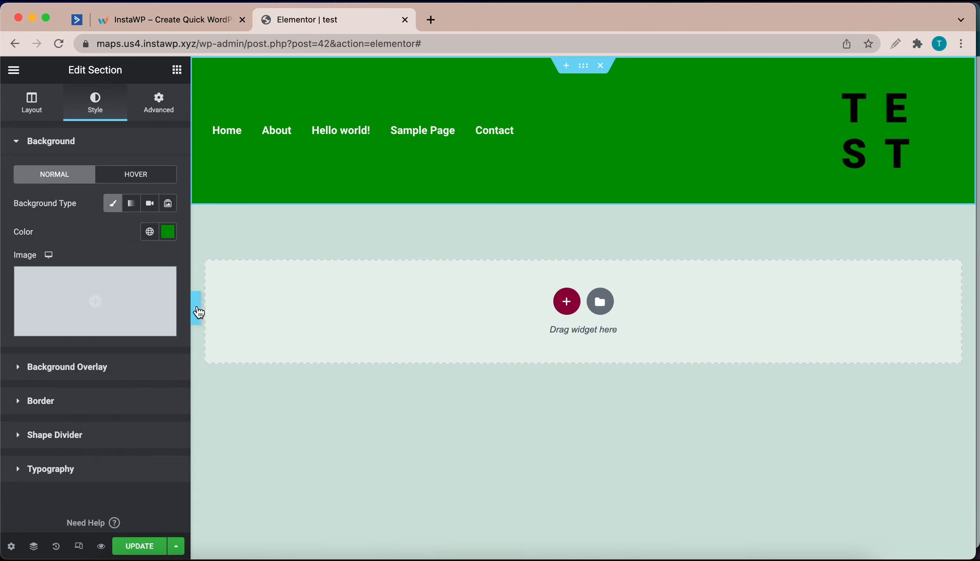
{"action": "left_click", "coordinate": [196, 310]}
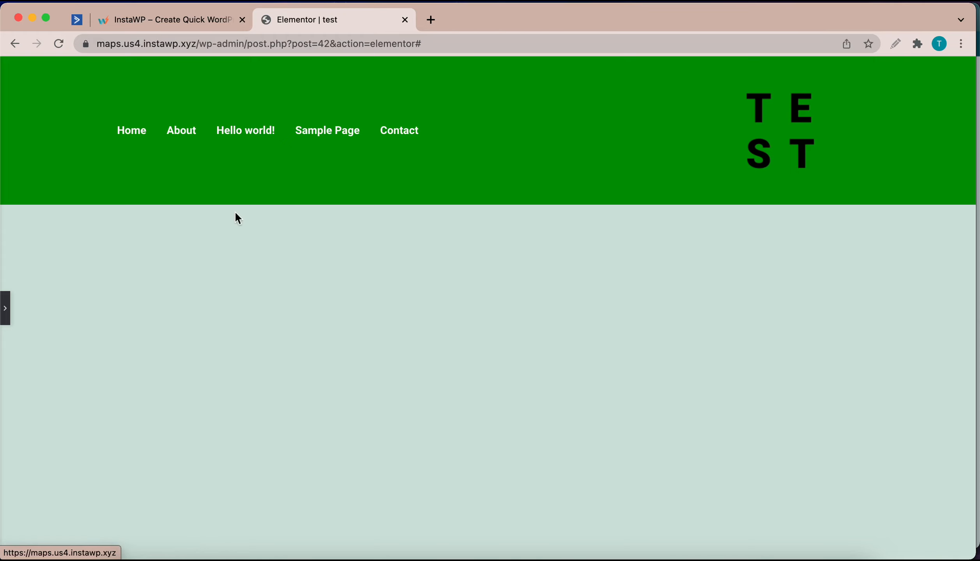
Bring back the editing panel, preview the footer template's changes in a separate tab, and return to the Elementor editor
{"action": "left_click", "coordinate": [4, 306]}
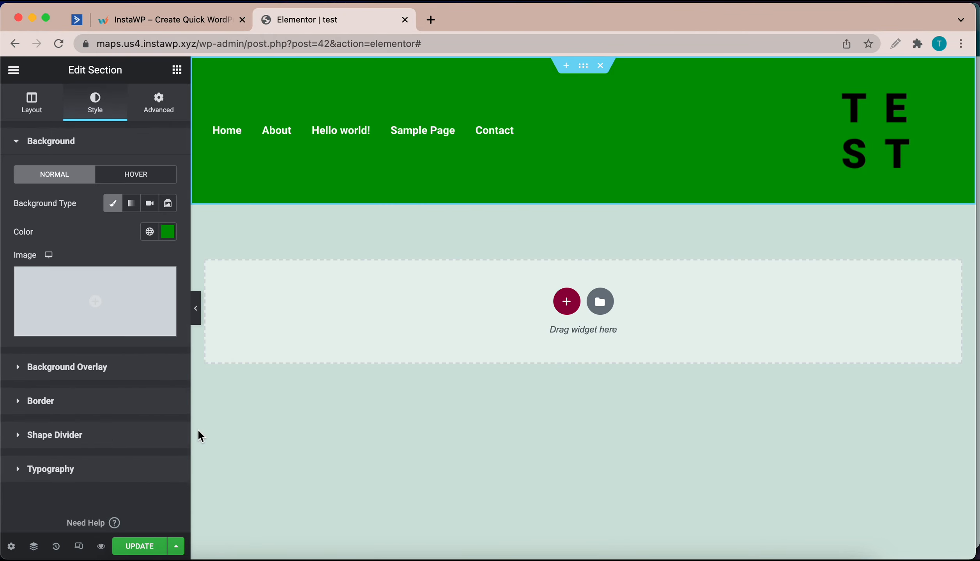
{"action": "left_click", "coordinate": [102, 549]}
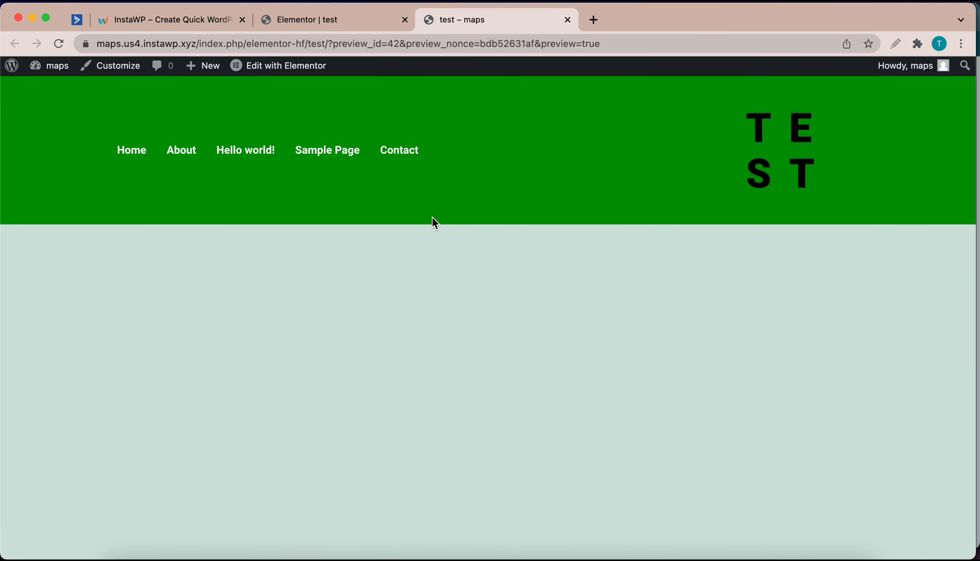
{"action": "left_click", "coordinate": [338, 23]}
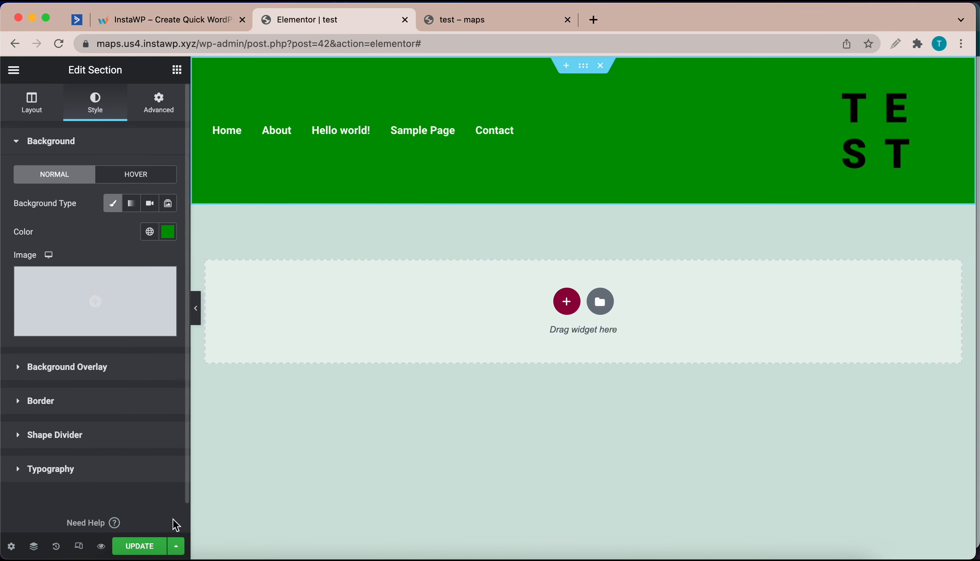
Update the footer template to save its changes and exit Elementor to the WordPress Edit Template page
{"action": "left_click", "coordinate": [140, 547]}
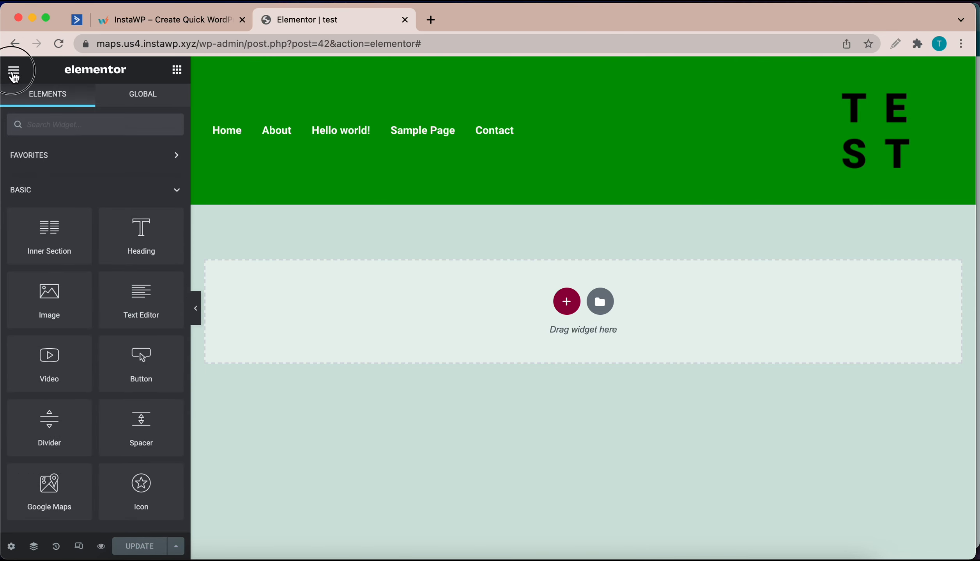
{"action": "left_click", "coordinate": [14, 70]}
{"action": "left_click", "coordinate": [73, 315]}
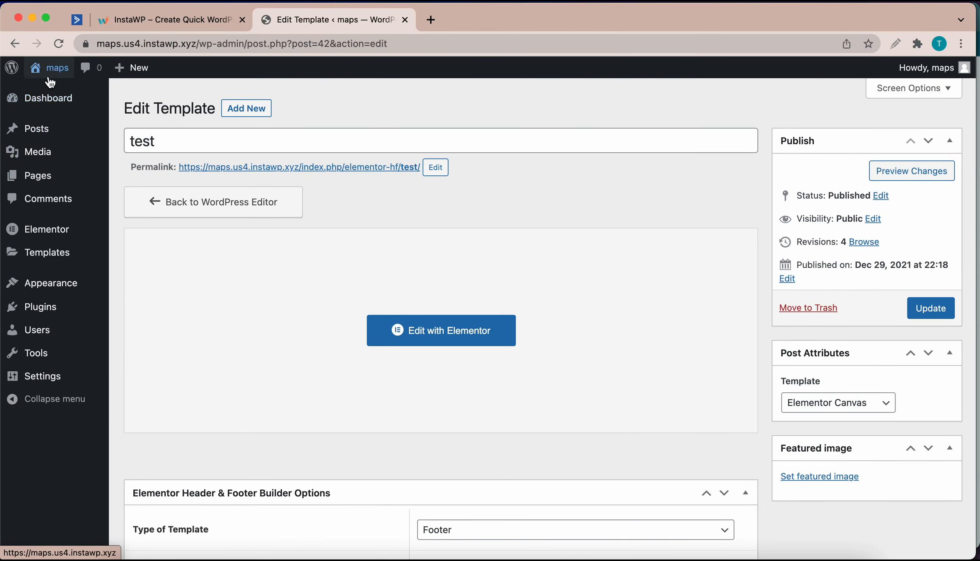
Open the live site in a new browser tab and check the custom footer at the end of the homepage
{"action": "mouse_move", "coordinate": [50, 68]}
{"action": "right_click", "coordinate": [49, 94]}
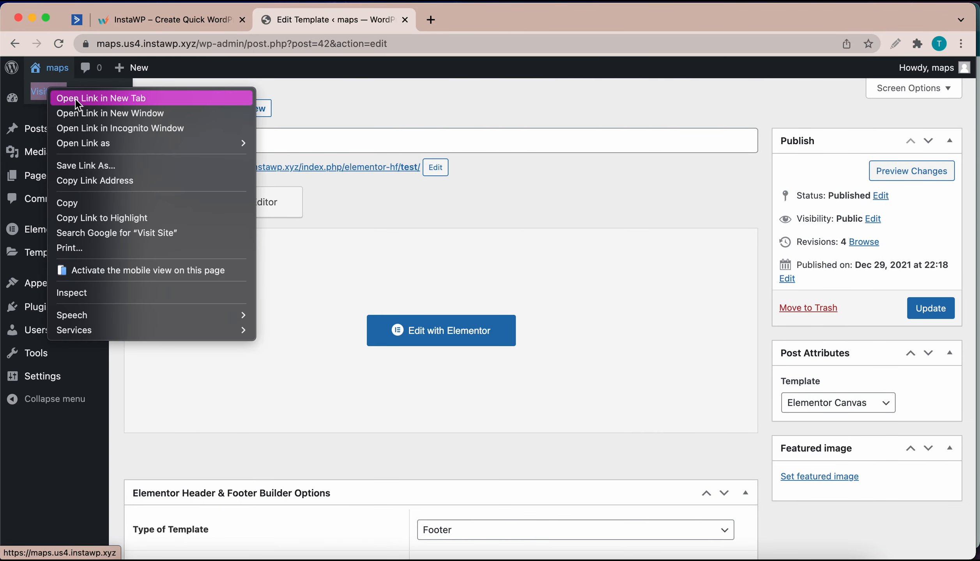
{"action": "left_click", "coordinate": [75, 97]}
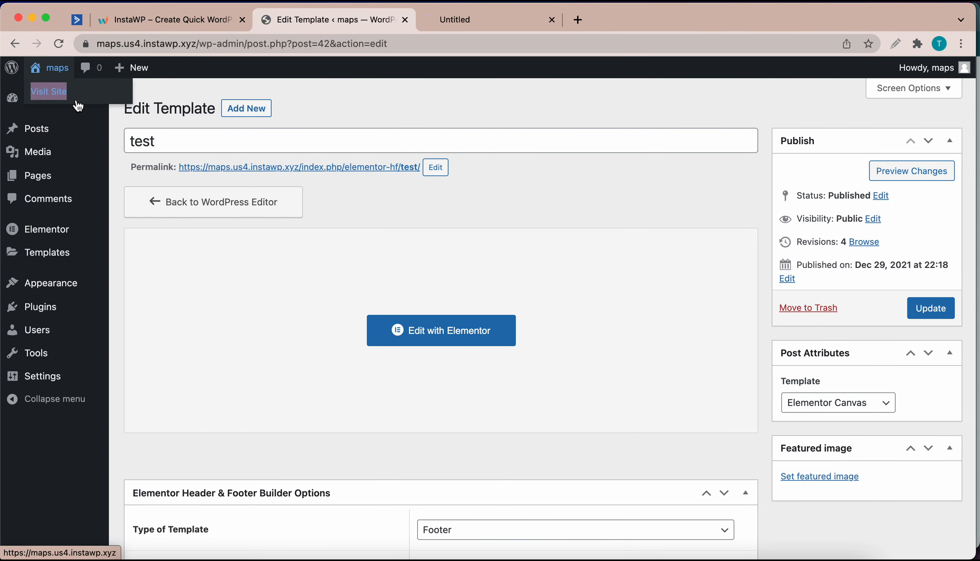
{"action": "left_click", "coordinate": [487, 17]}
{"action": "scroll", "coordinate": [538, 287], "scroll_direction": "down", "scroll_amount": 6}
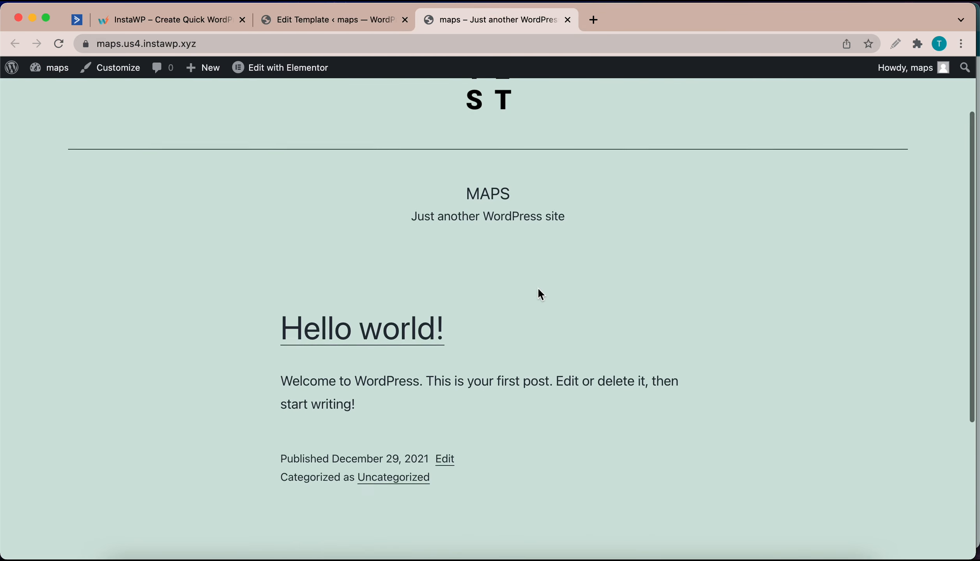
{"action": "scroll", "coordinate": [538, 287], "scroll_direction": "down", "scroll_amount": 2}
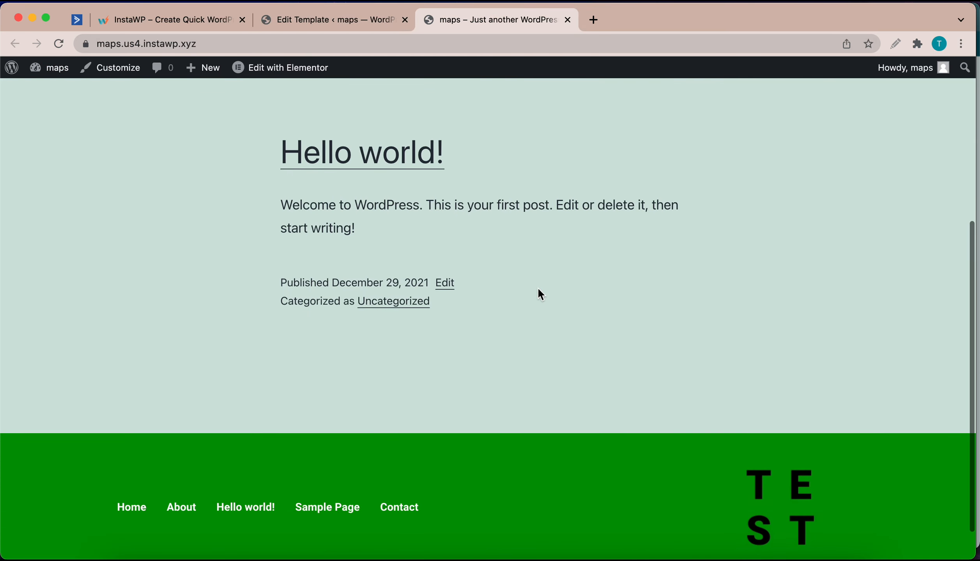